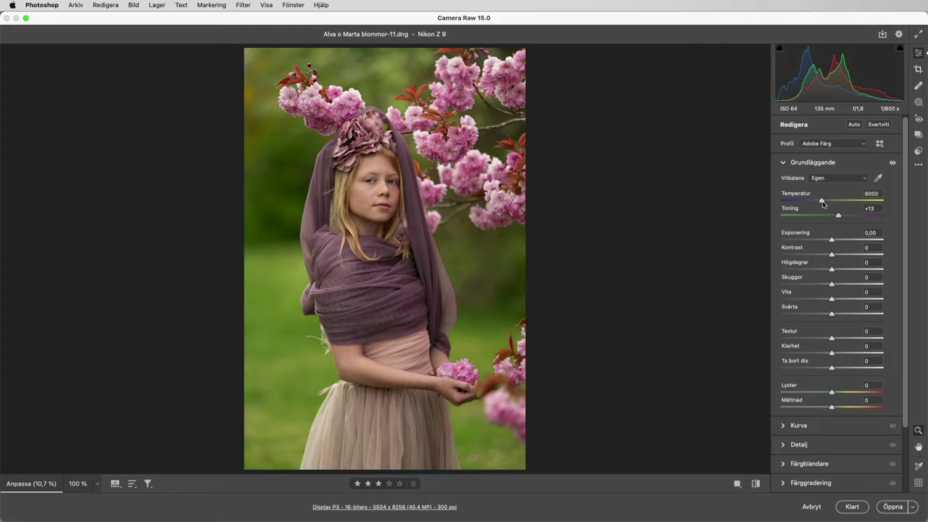
Collapse the Grundläggande panel and expand the Färgblandare hue controls.
left_click(808, 163)
left_click(808, 219)
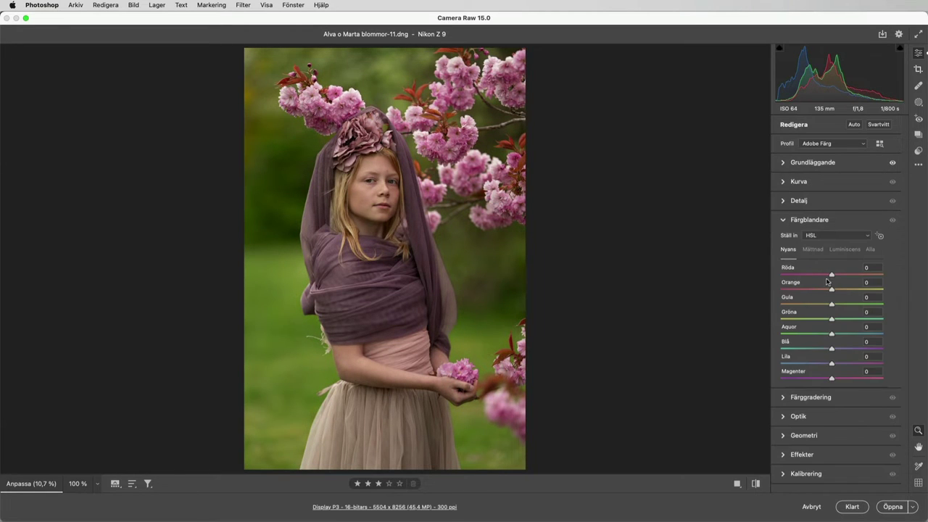
Create a Bakgrund mask and subtract the cherry-blossom clusters using object selection.
key("m")
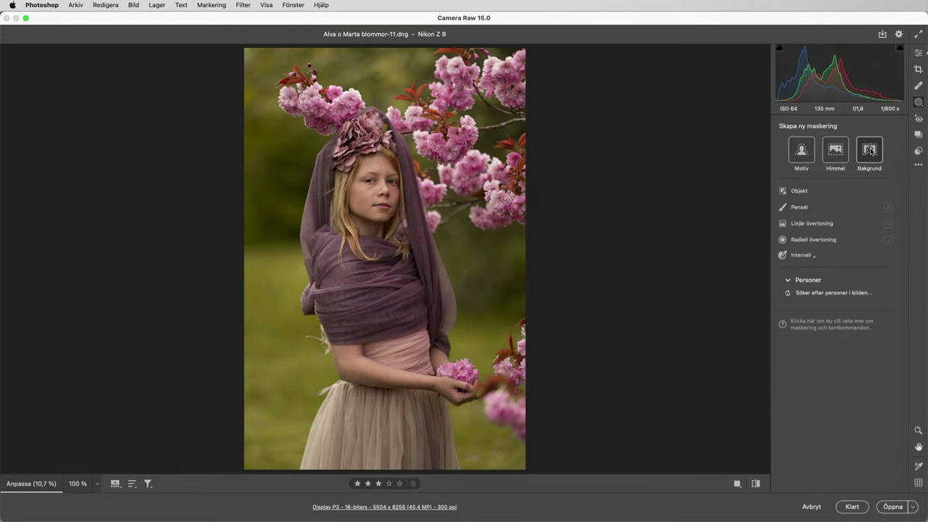
left_click(870, 149)
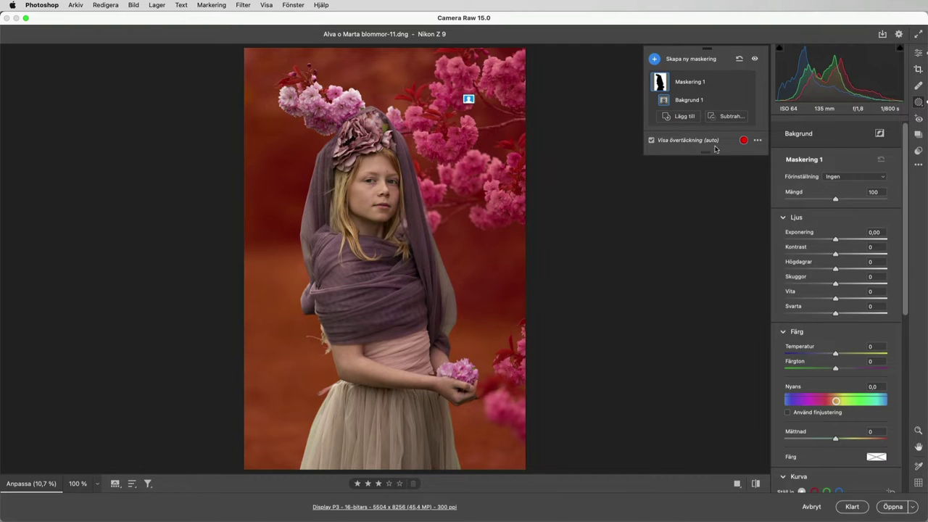
left_click(729, 116)
left_click(746, 160)
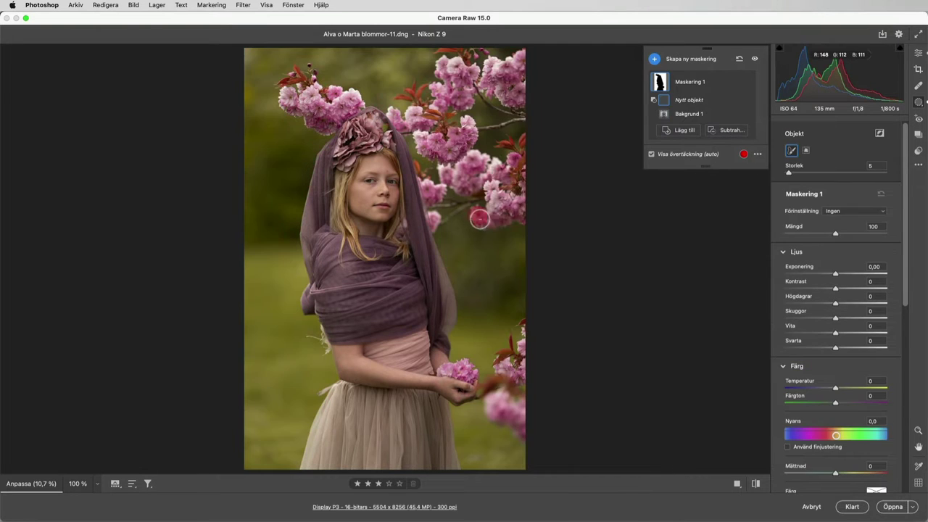
left_click(474, 165)
left_click(434, 135)
left_click(486, 78)
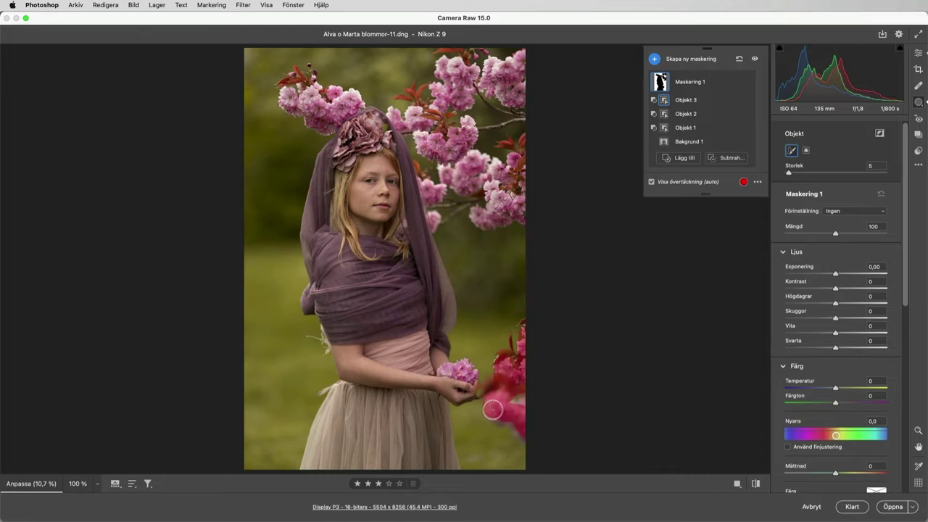
left_click(492, 410)
left_click(435, 124)
left_click(472, 167)
left_click(493, 135)
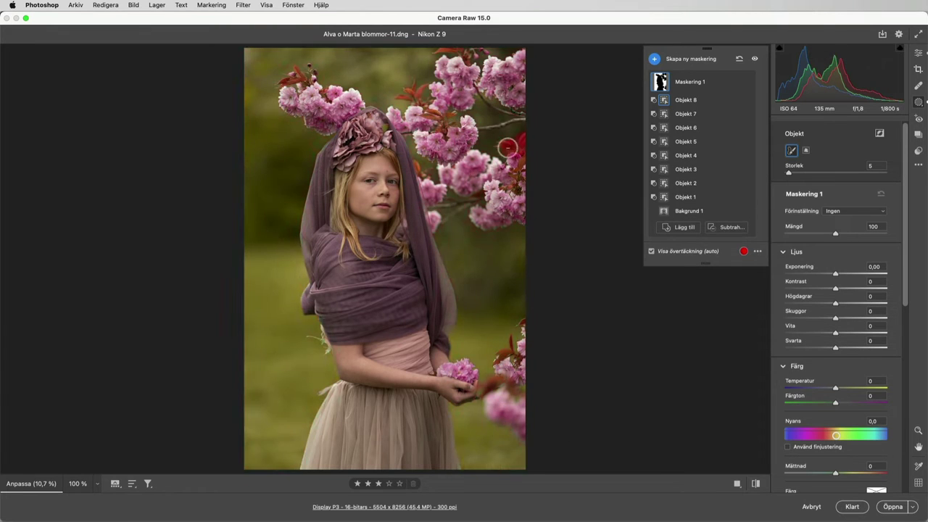
Refine the background mask with a brush stroke.
key("k")
left_click_drag(467, 213, 472, 190)
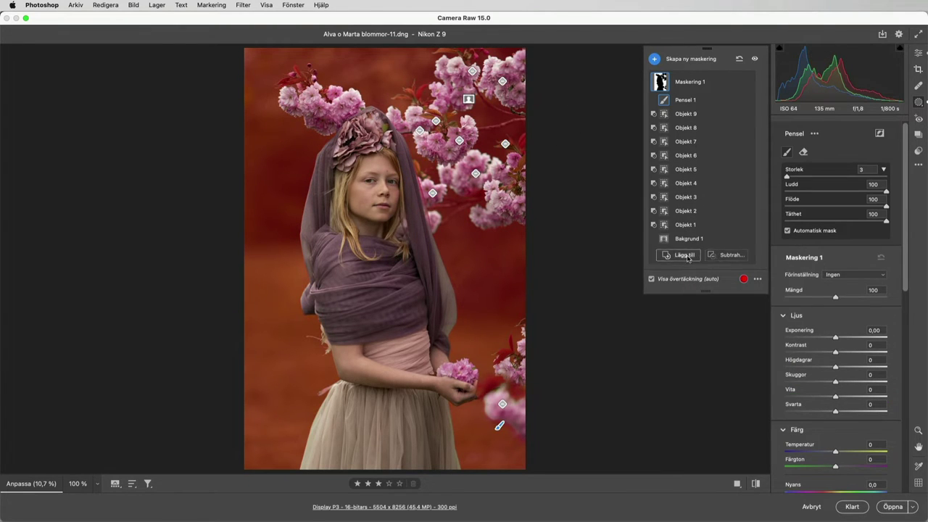
left_click_drag(904, 230, 904, 321)
scroll(904, 321, "down", 2)
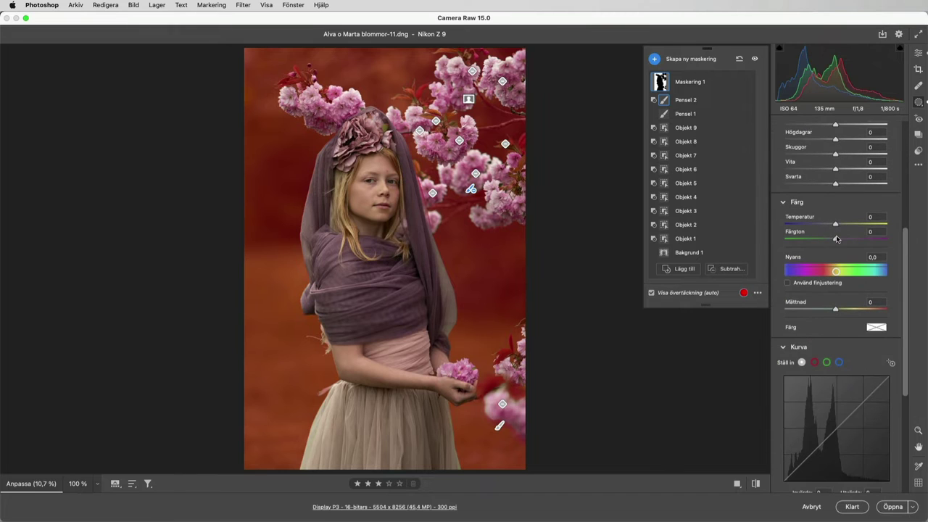
Set the masked background's Färgton to +100 with a softer purple tint colour.
left_click_drag(835, 239, 886, 239)
left_click(876, 327)
left_click_drag(634, 199, 751, 198)
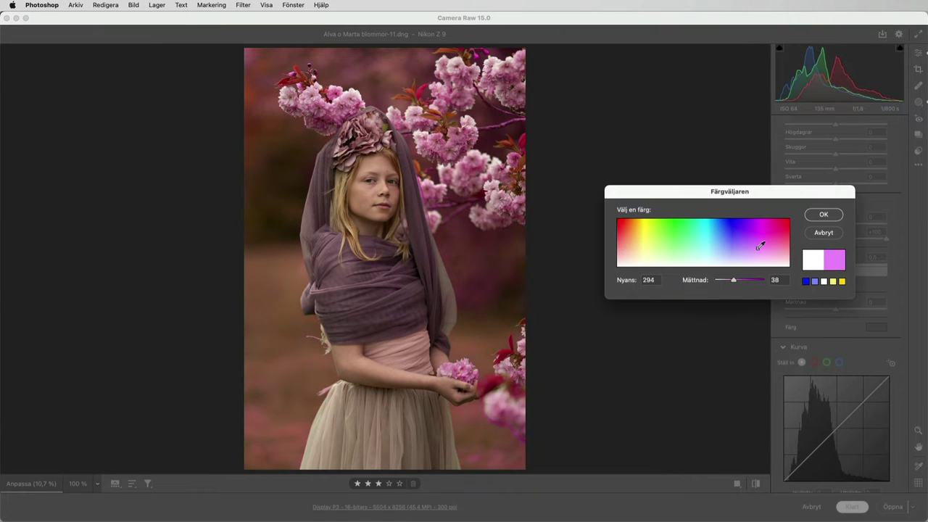
mouse_move(758, 242)
left_mouse_down()
mouse_move(755, 251)
mouse_move(747, 243)
left_mouse_up()
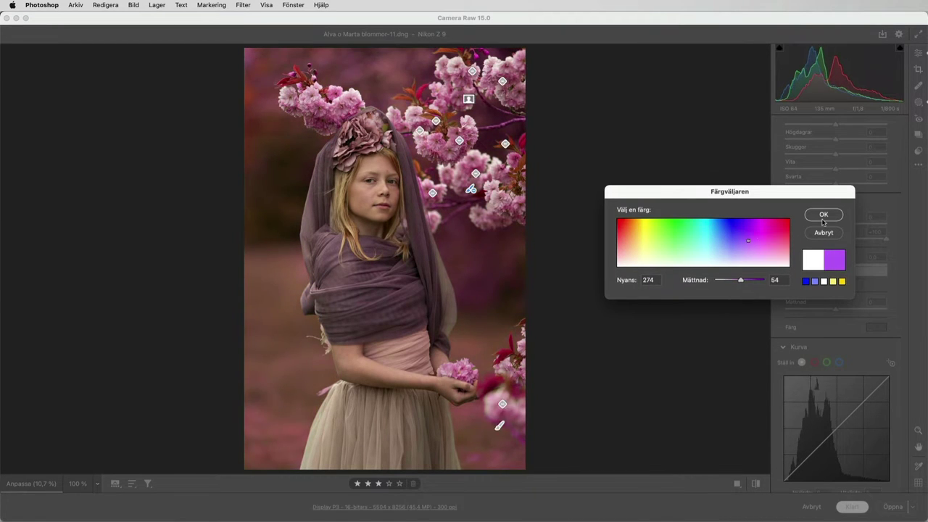
key("Return")
left_click(722, 270)
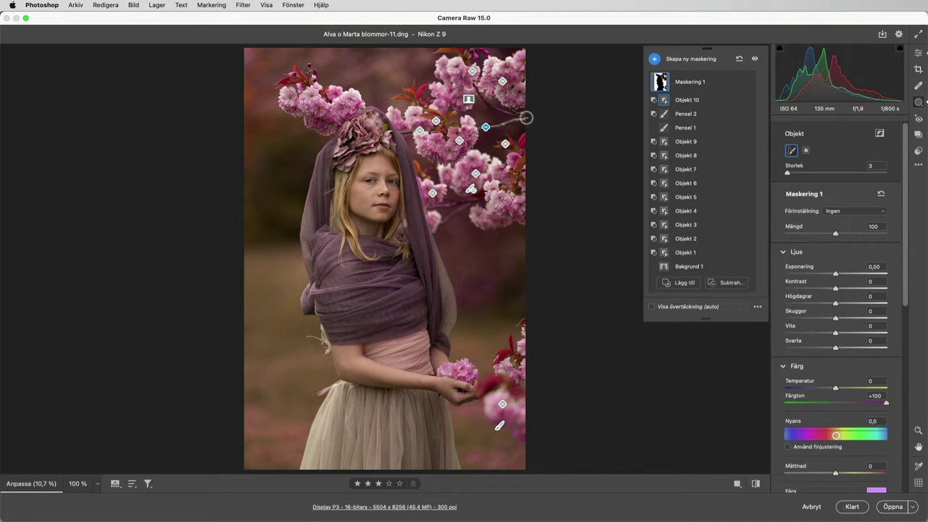
Open the photo in Photoshop, duplicate it as layer Gör flytande, and convert it to a smart object.
key("e")
left_click(893, 507)
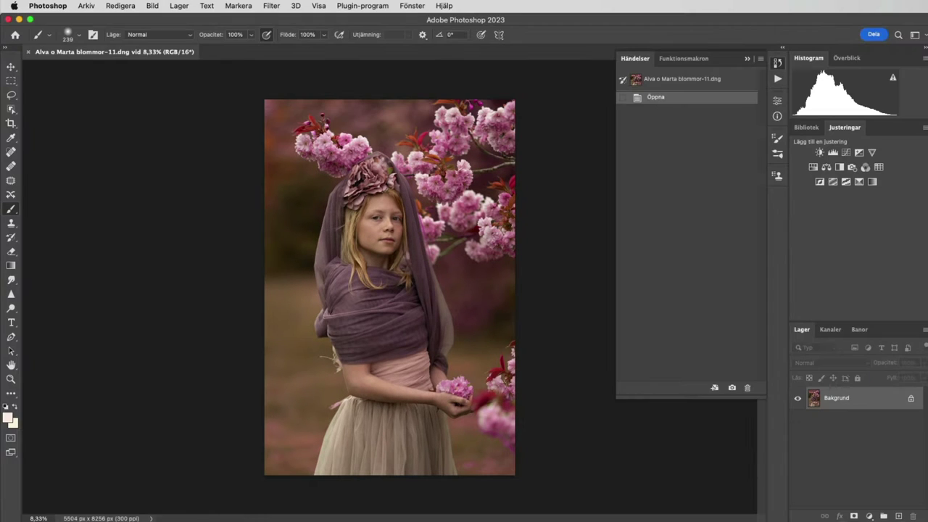
key("ctrl+j")
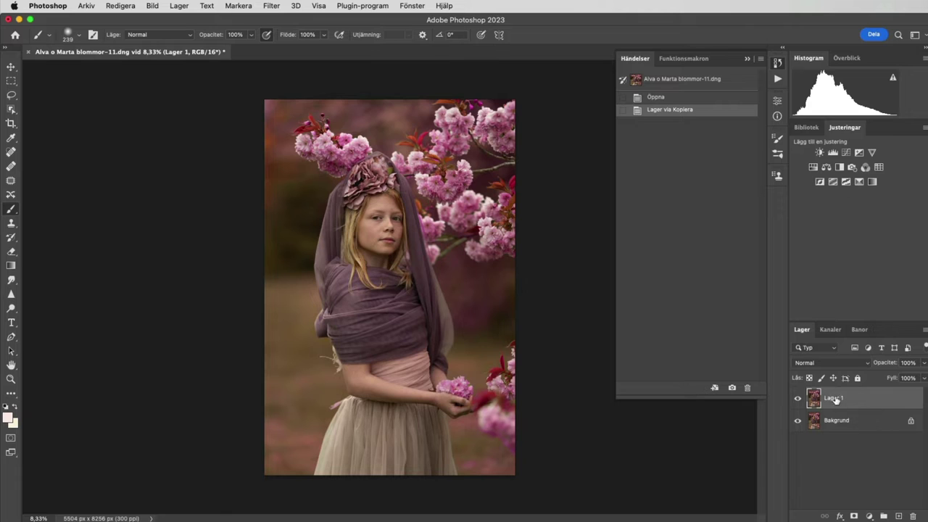
type("Gör flytande")
key("Return")
right_click(895, 405)
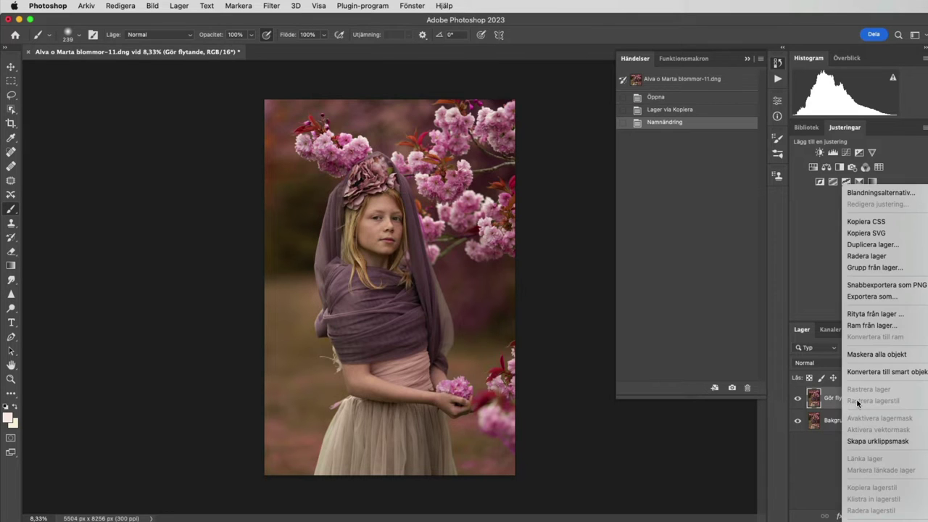
left_click(869, 373)
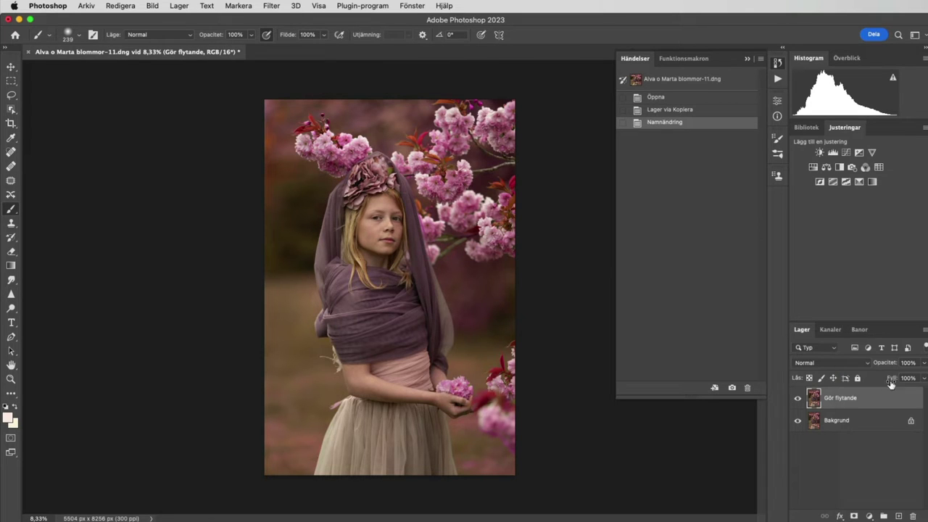
In Liquify, freeze the girl's face and shrink the Forward Warp brush.
left_click(290, 10)
left_click(298, 105)
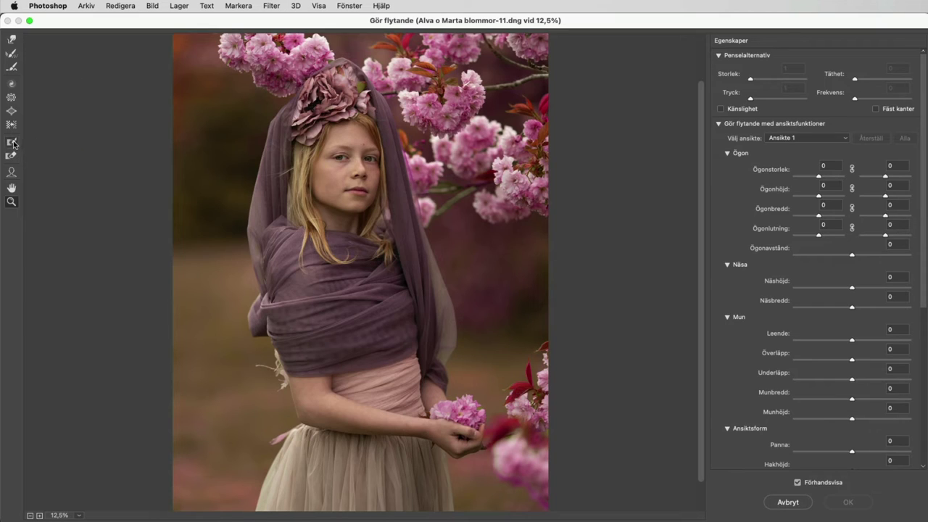
left_click(13, 145)
left_click_drag(322, 170, 357, 195)
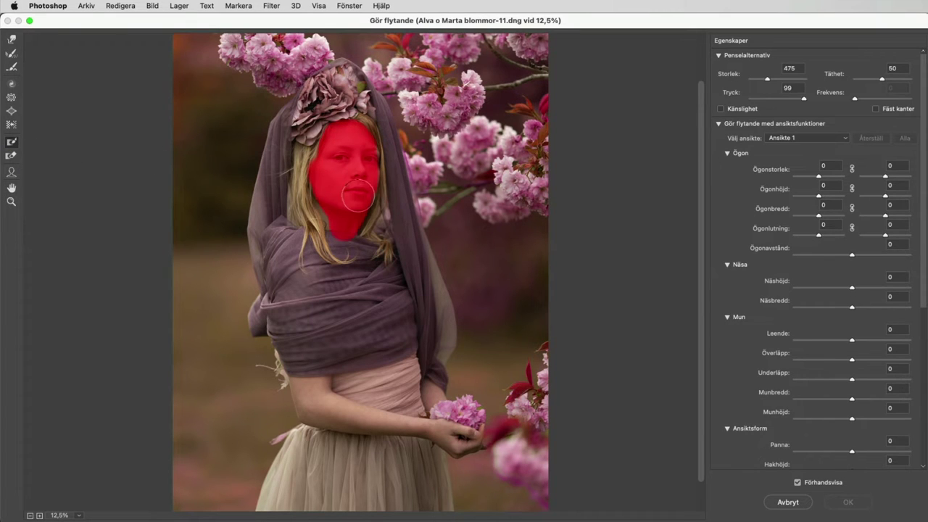
left_click(12, 39)
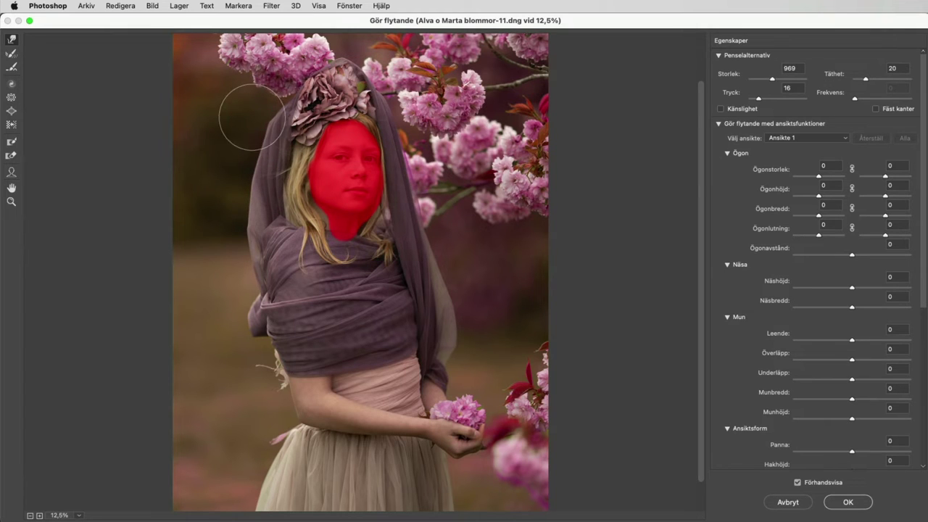
left_click_drag(266, 153, 246, 153)
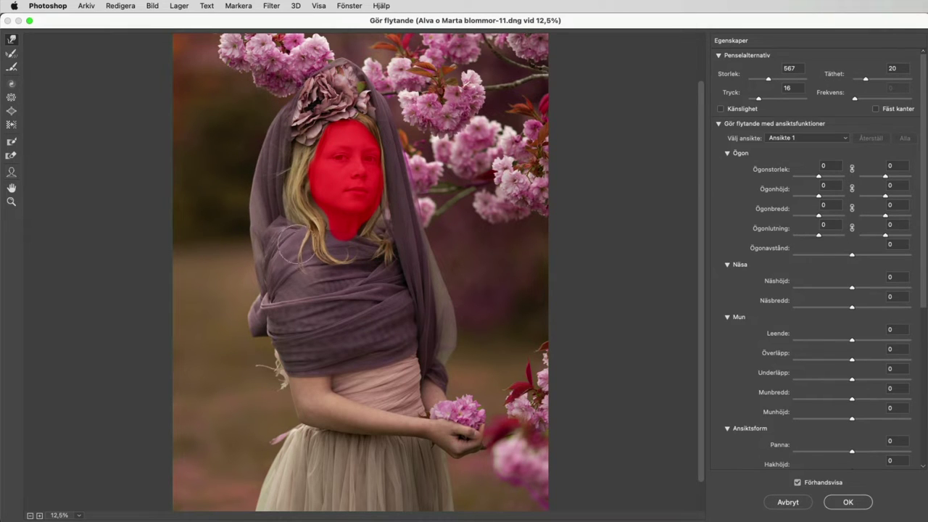
left_click_drag(402, 172, 389, 184)
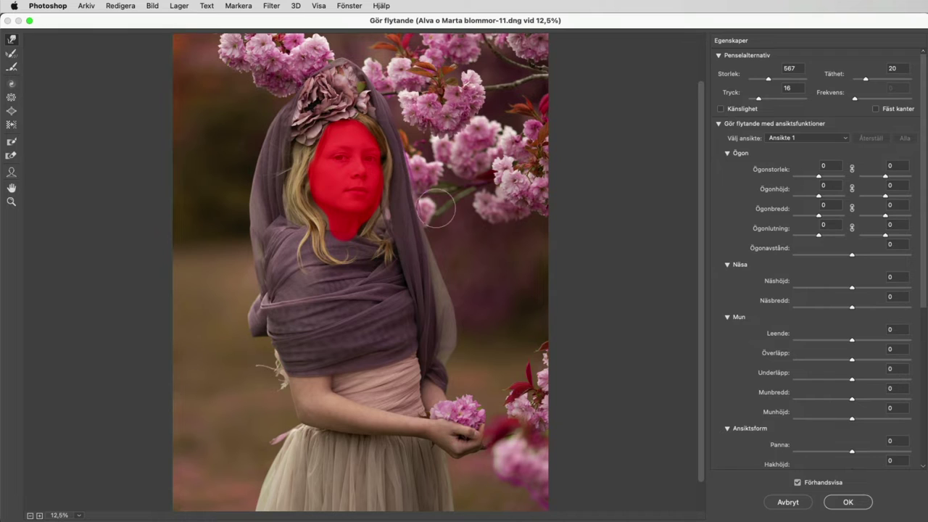
Freeze the arm and side, warp the shawl with a smaller brush, and apply Liquify.
left_click(11, 155)
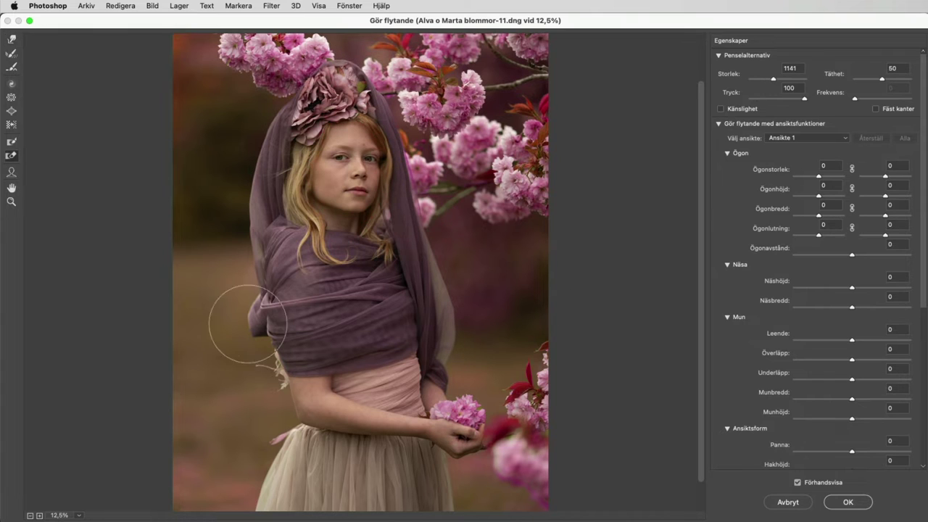
key("f")
mouse_move(290, 297)
left_mouse_down()
mouse_move(303, 446)
mouse_move(290, 321)
left_mouse_up()
key("w")
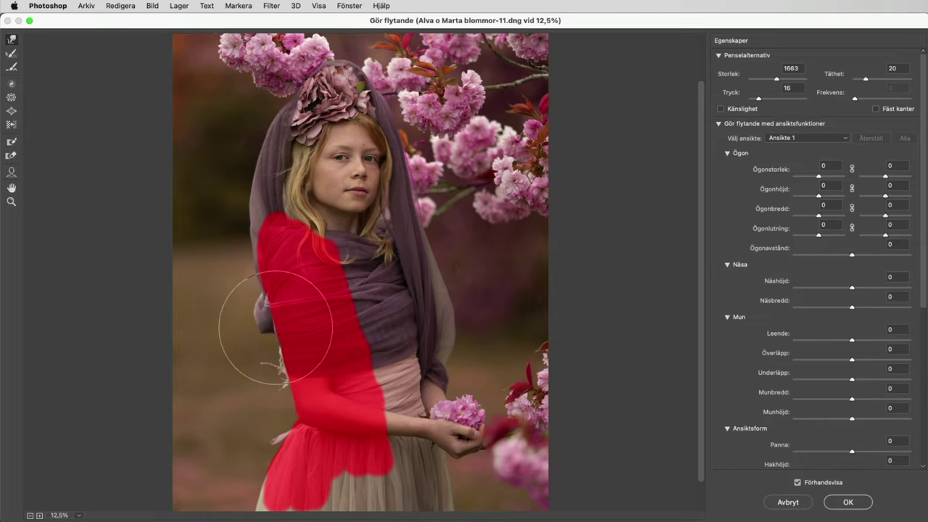
left_click_drag(275, 364, 251, 332)
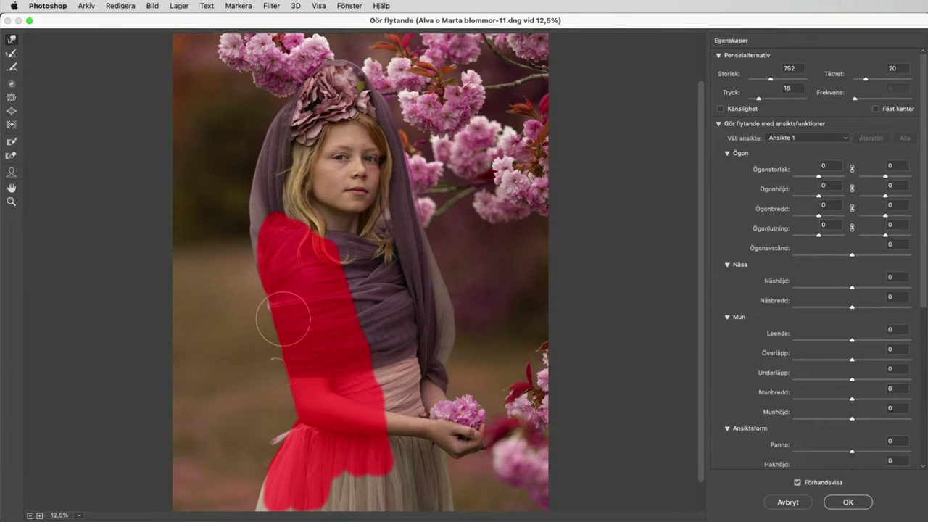
key("d")
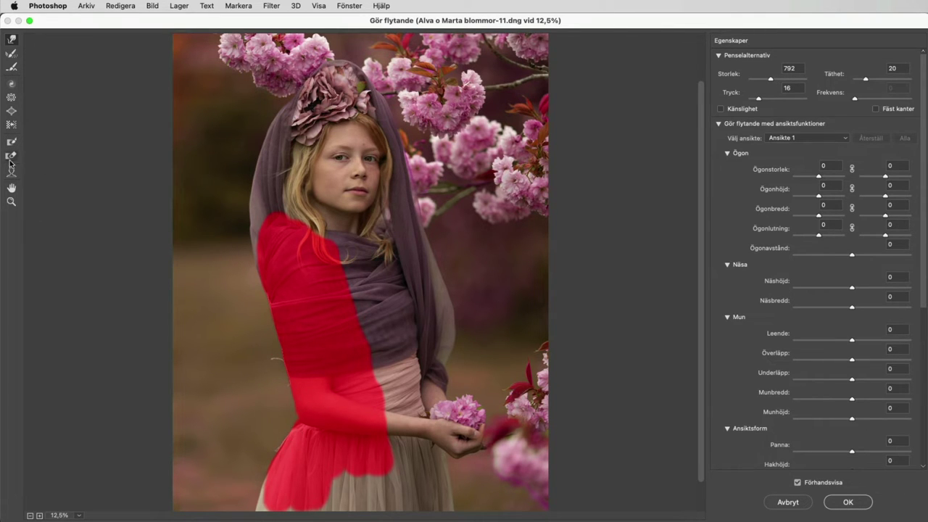
left_click_drag(314, 246, 348, 471)
scroll(290, 457, "down", 2)
scroll(701, 294, "up", 2)
key("w")
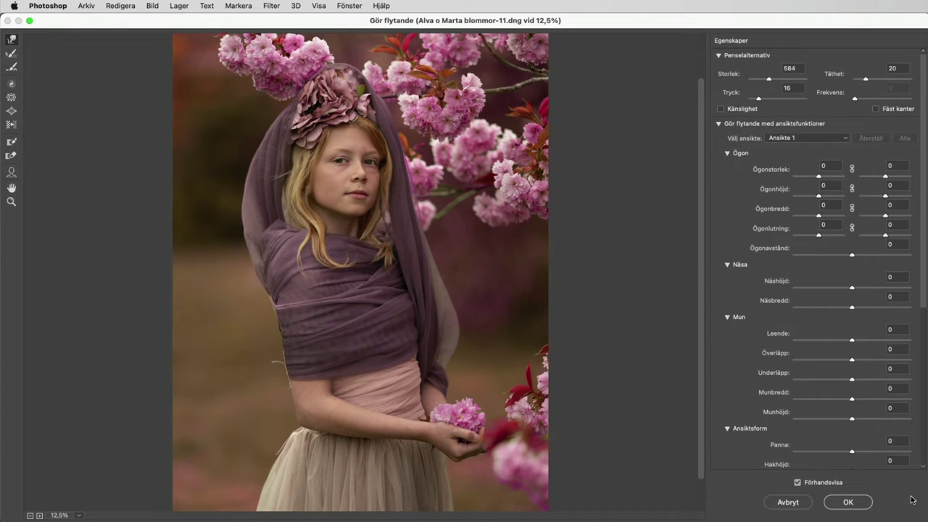
left_click(867, 503)
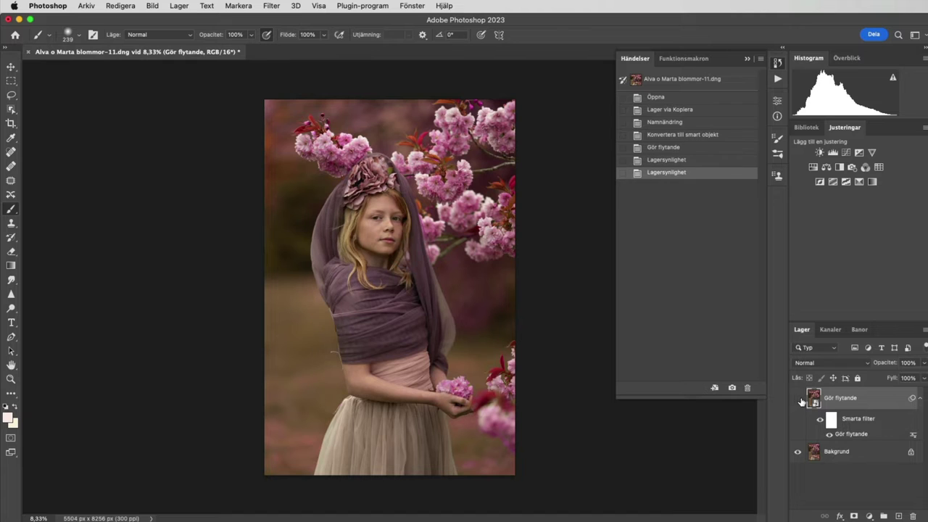
Apply a High Pass filter of about 14.8 px to the copy and blend it as Täcka över.
left_click(271, 5)
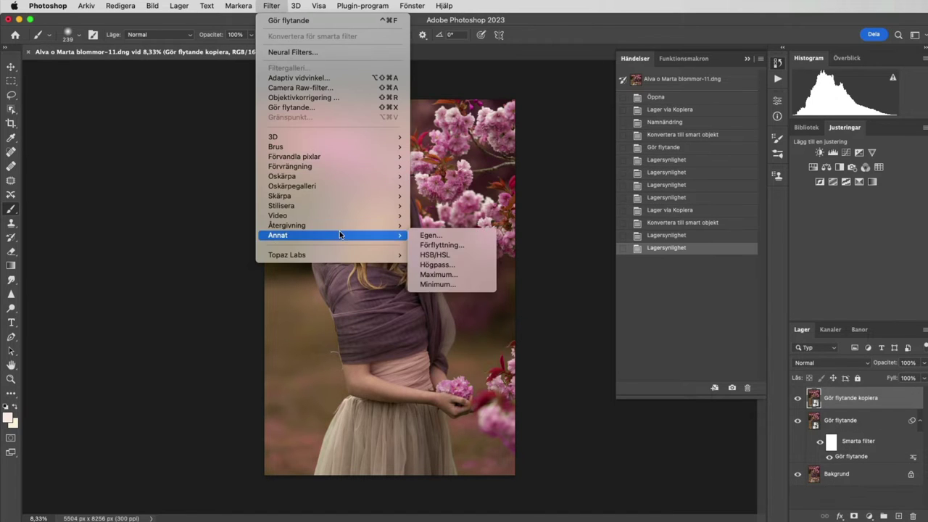
left_click(427, 262)
left_click_drag(654, 365, 656, 360)
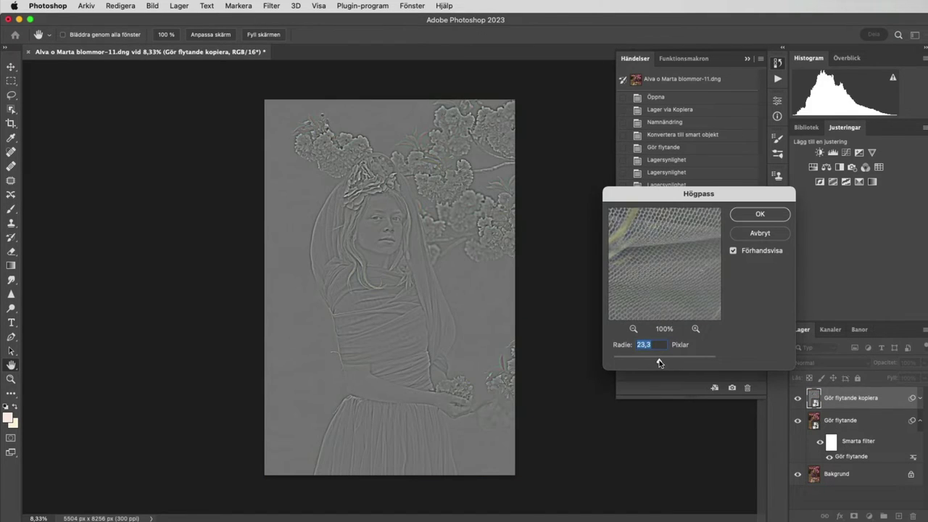
left_click(760, 214)
left_click(826, 363)
left_click(819, 506)
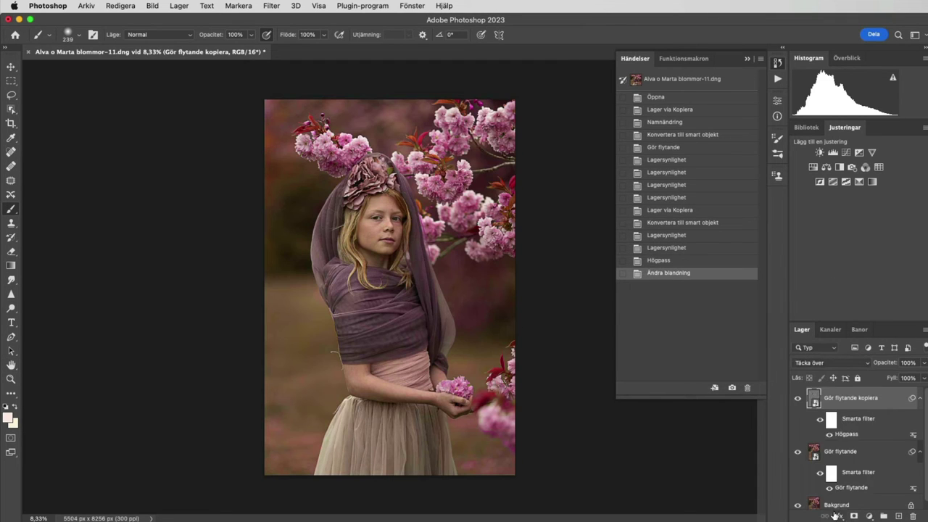
Hide the sharpening behind a black mask and paint it back in white over the head.
left_click(798, 398)
left_click(798, 398)
left_click(854, 515, "alt")
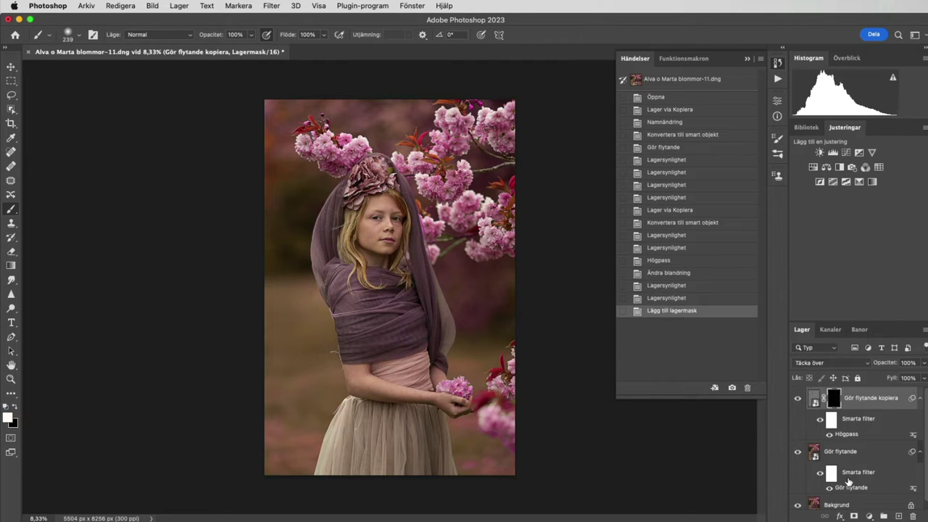
key("ctrl+plus")
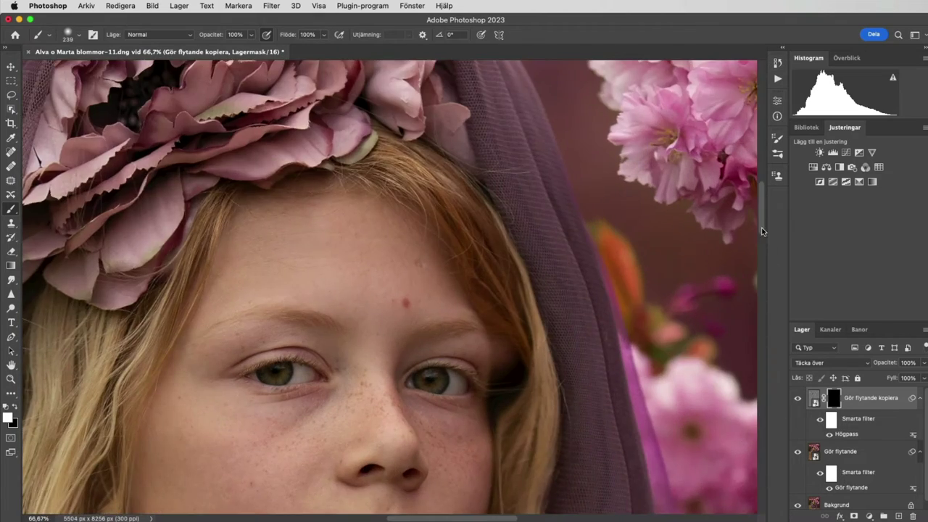
key("ctrl+plus")
key("ctrl+plus")
left_click_drag(238, 148, 229, 140)
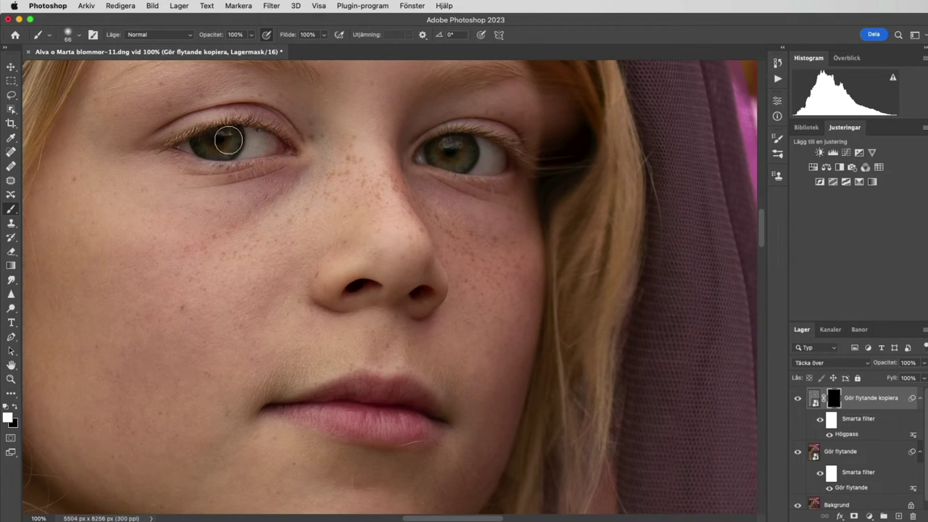
key("ctrl+minus")
key("ctrl+minus")
key("ctrl+minus")
key("x")
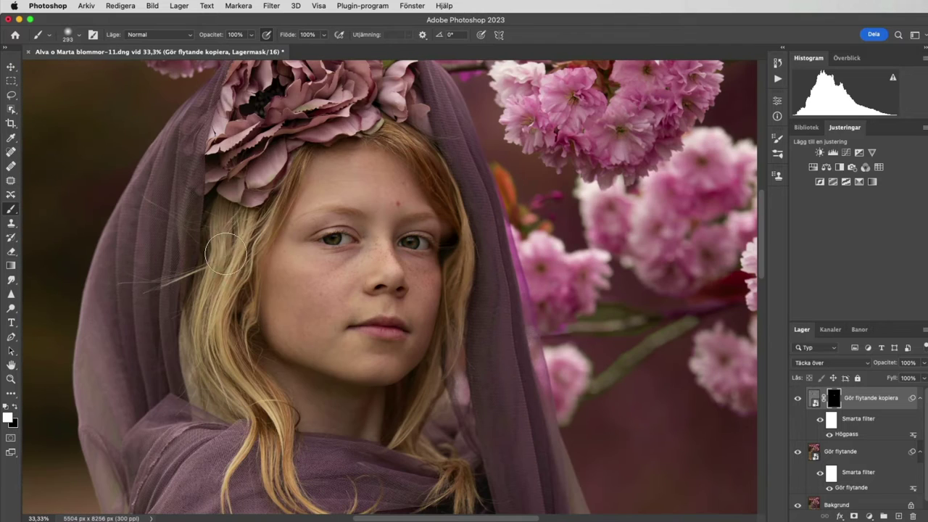
key("ctrl+minus")
key("bracketright")
key("bracketright")
key("bracketright")
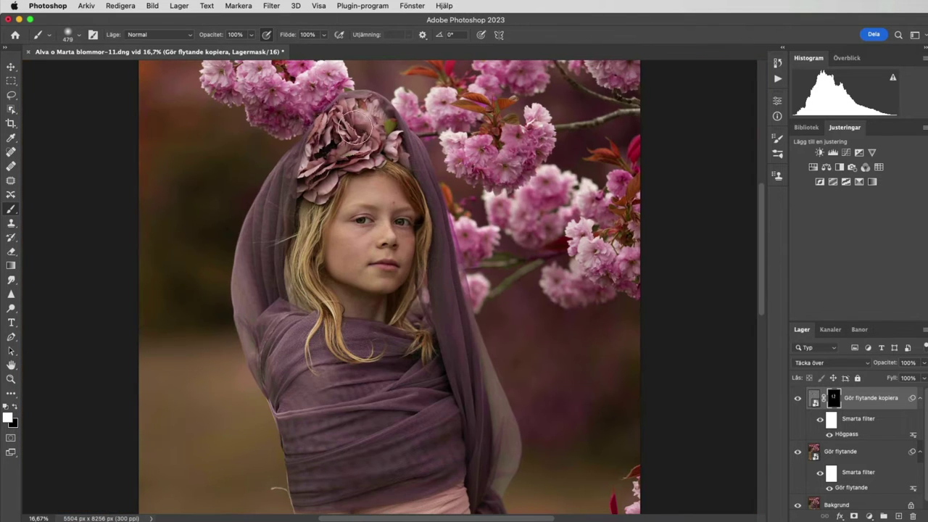
left_click_drag(364, 114, 319, 174)
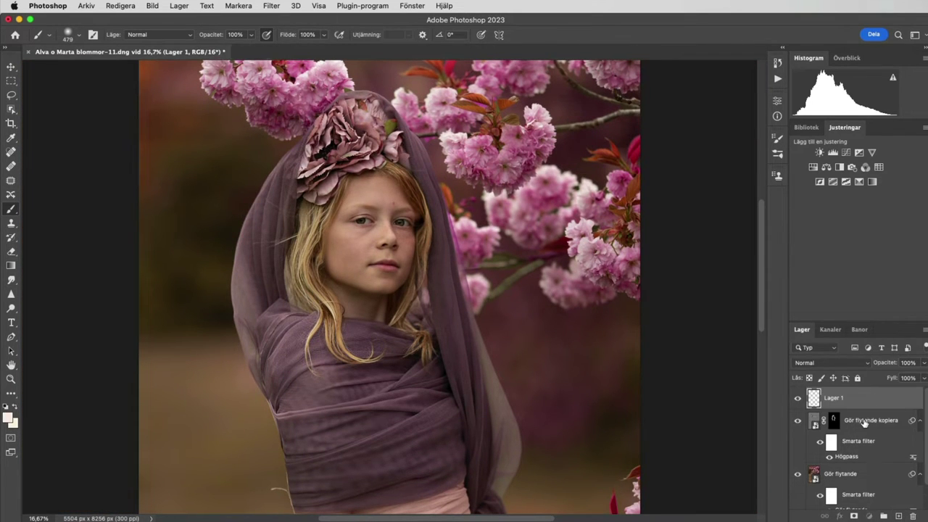
Add a new empty layer and rename the layers Högpass and Ta bort.
left_click(899, 516)
double_click(870, 419)
type("Högpass")
key("shift+Tab")
type("Ta")
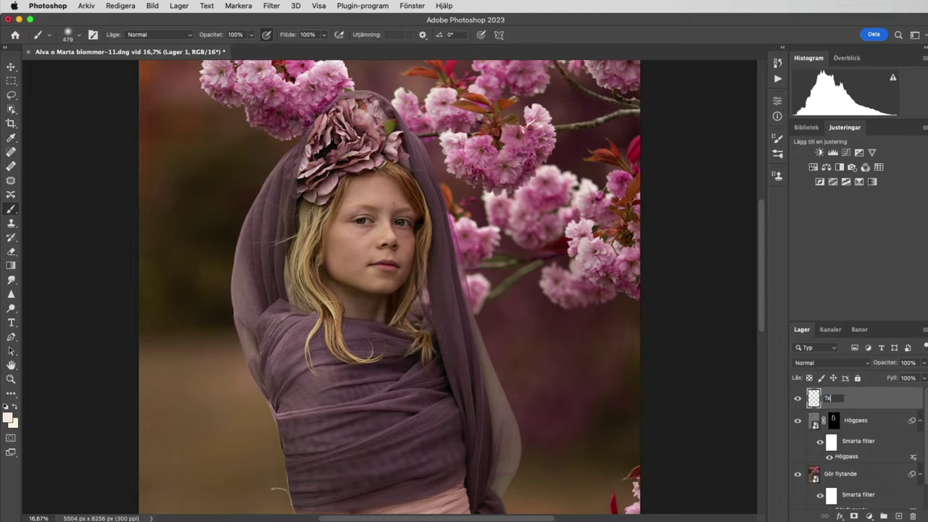
Spot-heal the stray hair strands crossing the veil with a small brush.
key("super+plus")
key("super+plus")
key("super+plus")
scroll(40, 141, "up", 5)
key("j")
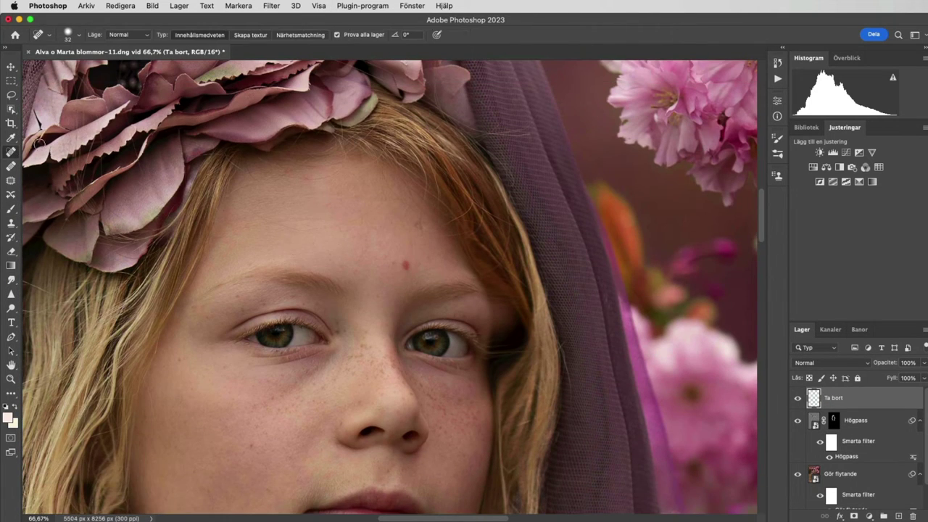
key("h")
scroll(506, 268, "left", 10)
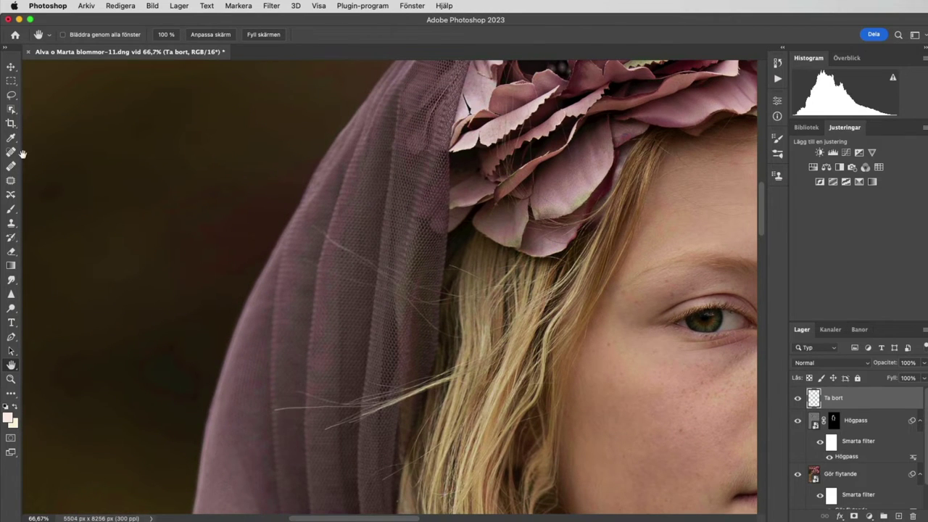
key("j")
key("bracketleft")
key("bracketleft")
left_click_drag(314, 226, 328, 238)
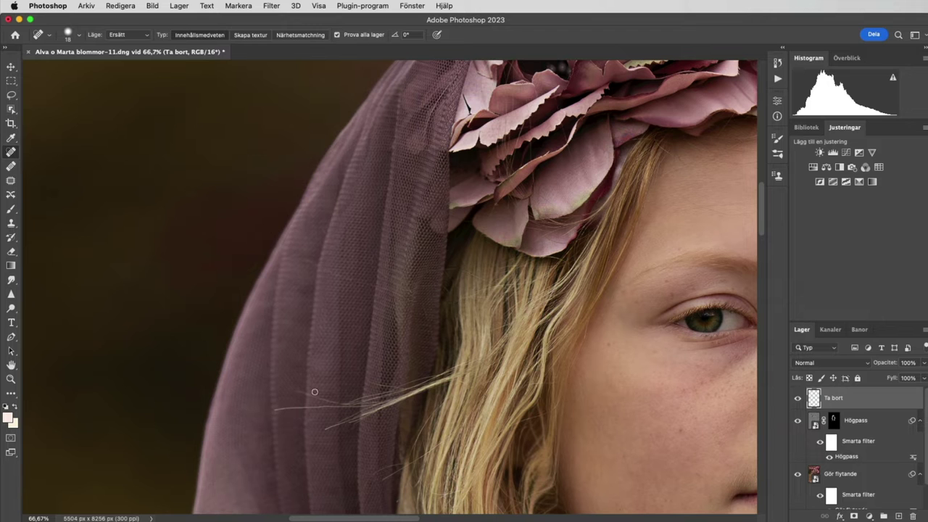
left_click_drag(275, 408, 408, 393)
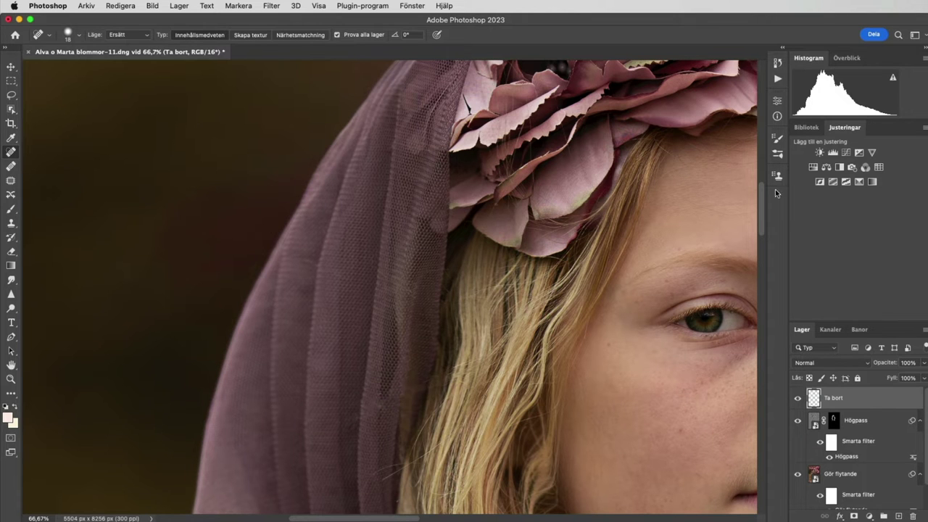
Inspect the face at 100% and select the Gör flytande layer.
key("super+minus")
key("super+minus")
key("super+1")
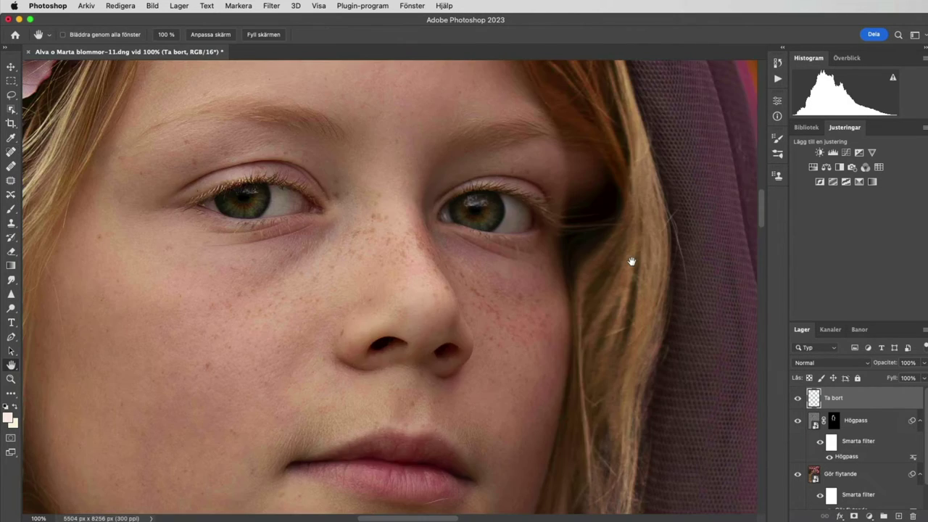
scroll(597, 273, "down", 5)
scroll(557, 285, "left", 3)
scroll(573, 277, "up", 3)
scroll(573, 277, "down", 5)
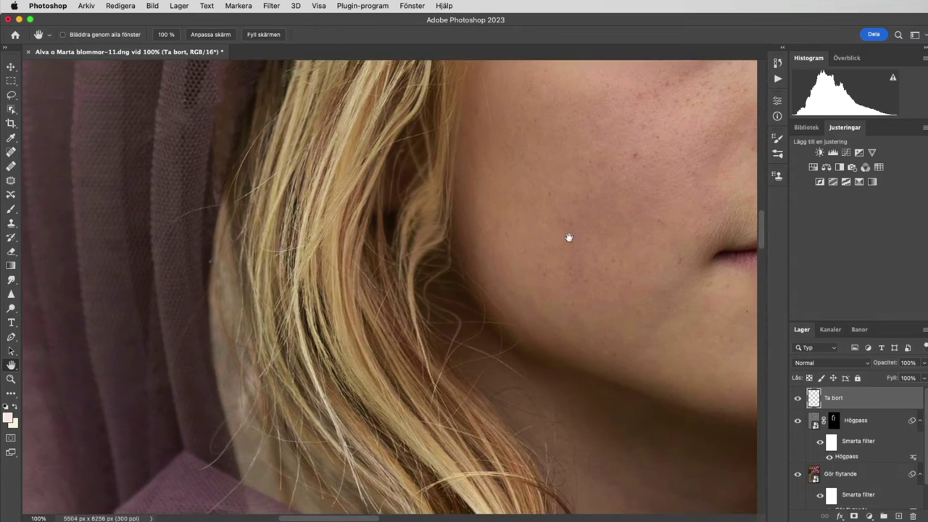
scroll(856, 435, "down", 2)
left_click(855, 481)
Reopen the Liquify filter, shrink its brush, and pan the view across the face.
double_click(859, 482)
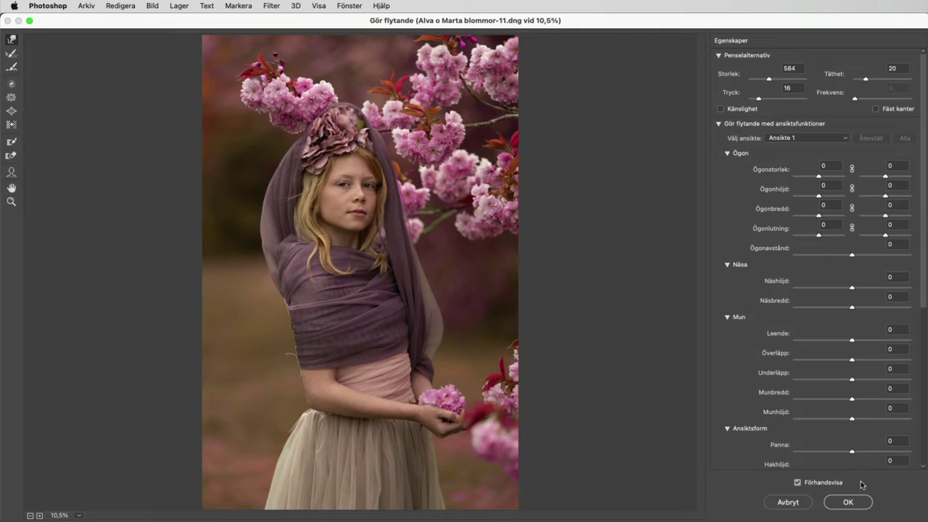
scroll(343, 246, "up", 3)
scroll(345, 247, "up", 3)
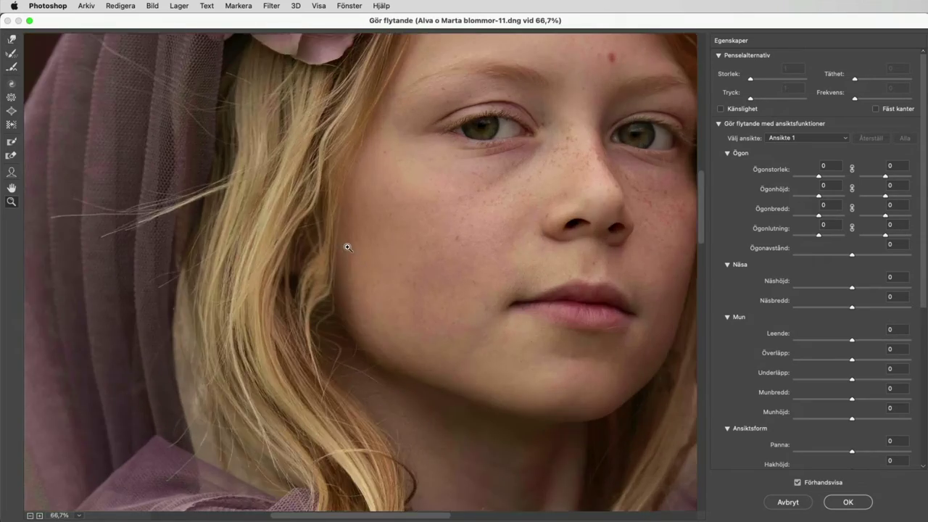
left_click_drag(387, 247, 352, 249)
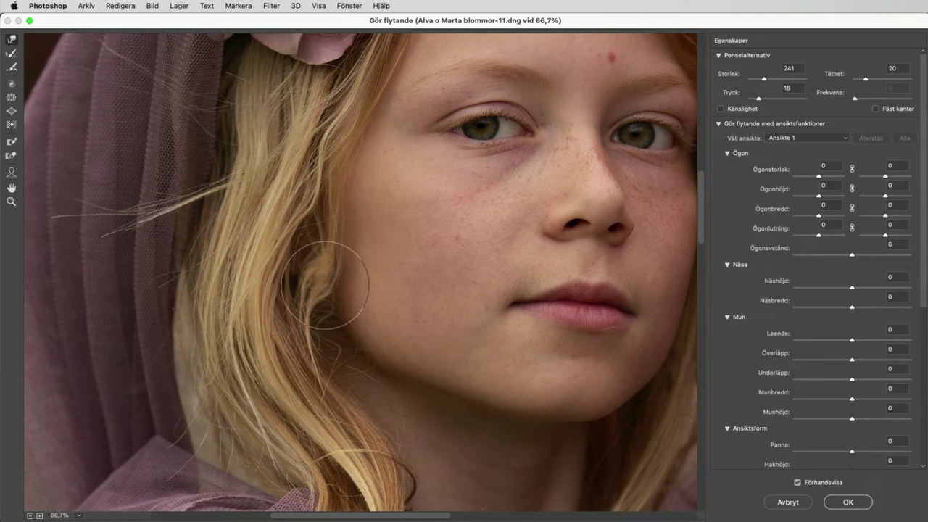
left_click_drag(352, 317, 340, 317)
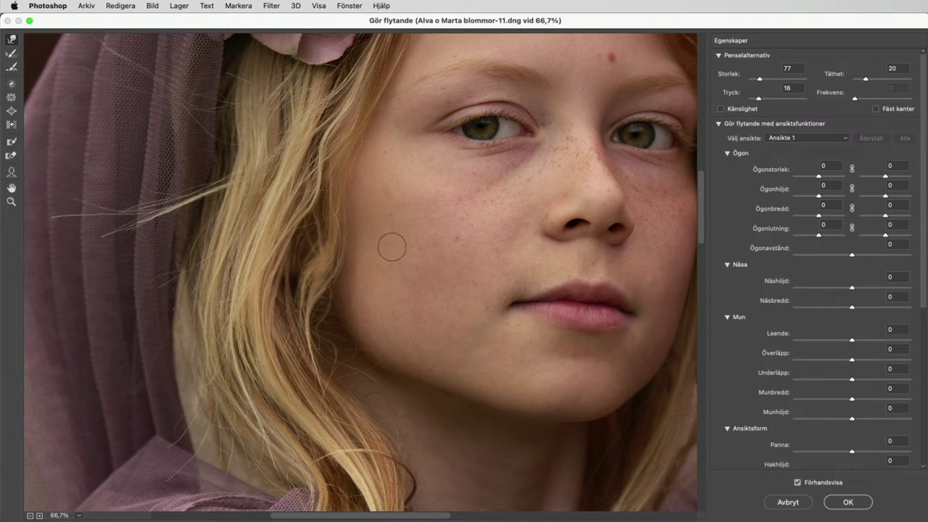
left_click_drag(642, 167, 402, 301)
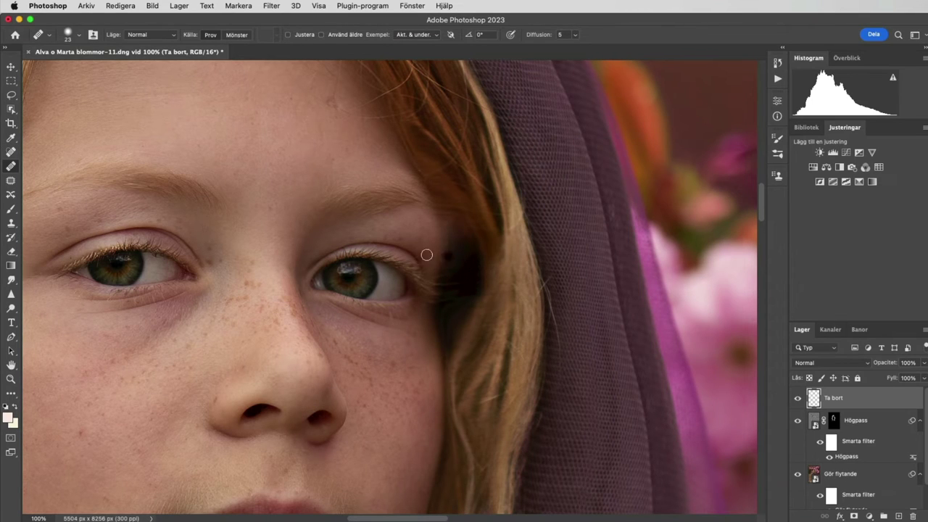
Switch from Spot Healing to the Clone Stamp and adjust its brush size.
key("shift+j")
key("s")
left_click_drag(468, 263, 493, 263)
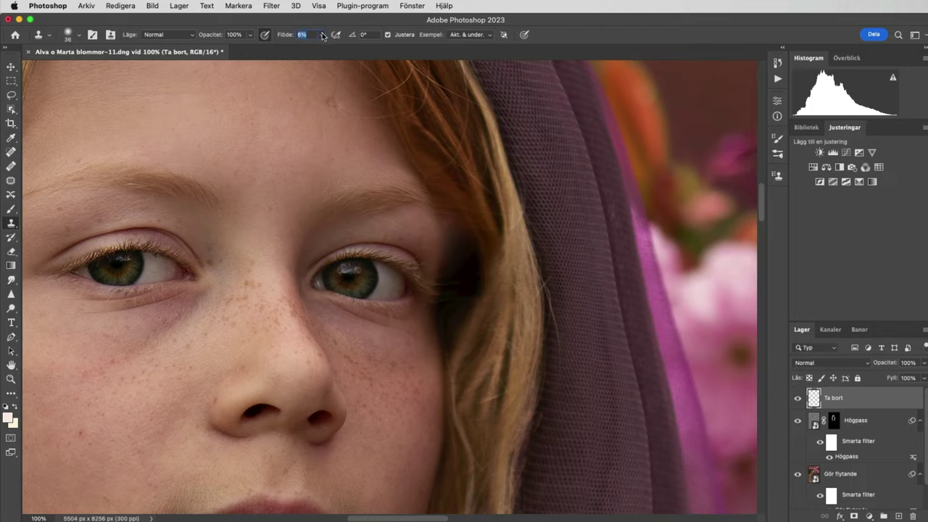
left_click_drag(461, 281, 460, 237)
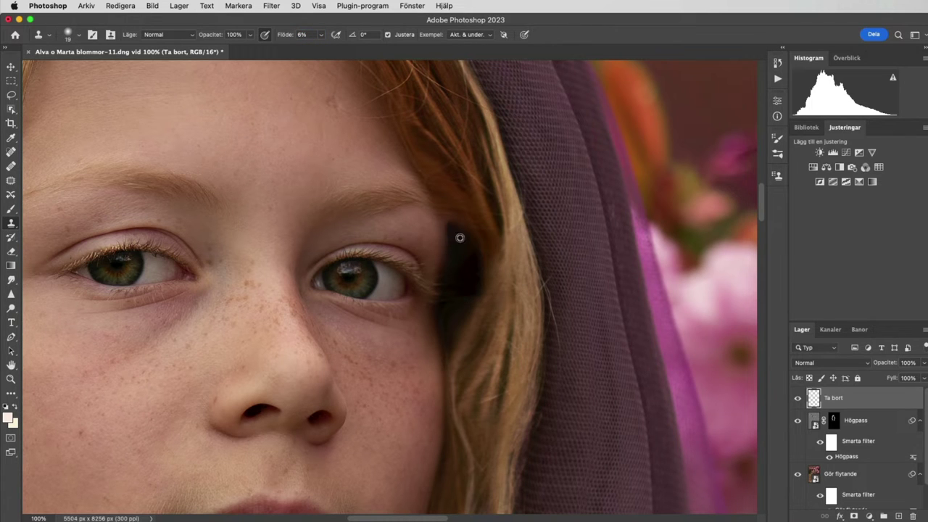
key("super+minus")
key("super+minus")
key("super+minus")
key("super+minus")
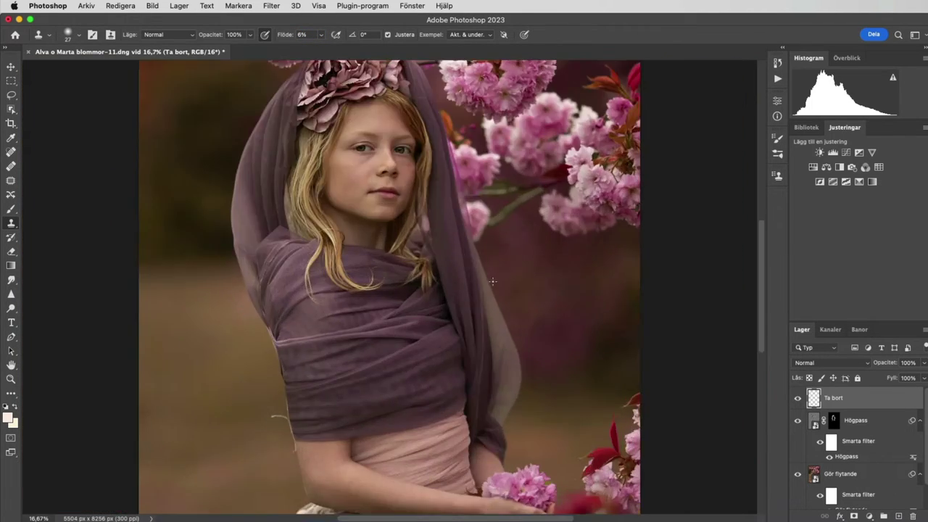
key("super+plus")
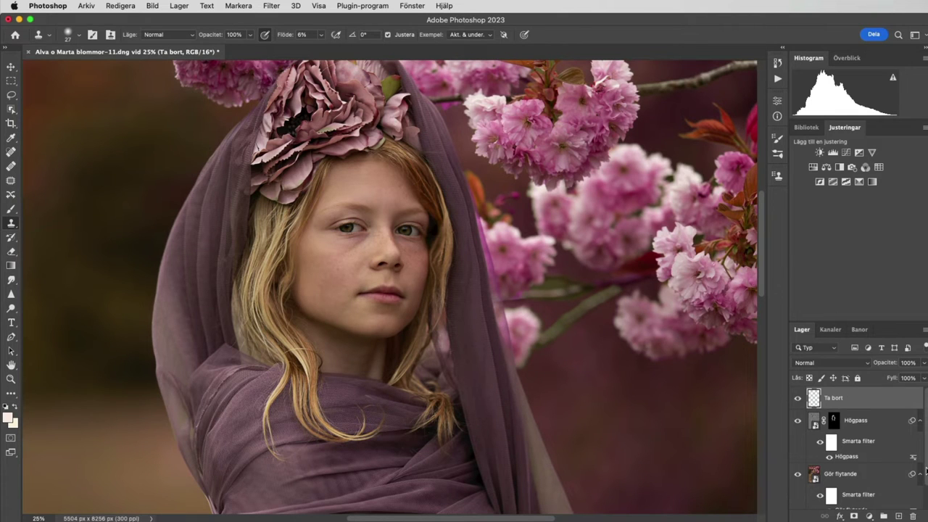
Reopen Liquify, zoom to the neck, and push the hair beside it with an enlarged warp brush.
double_click(861, 488)
left_click(12, 202)
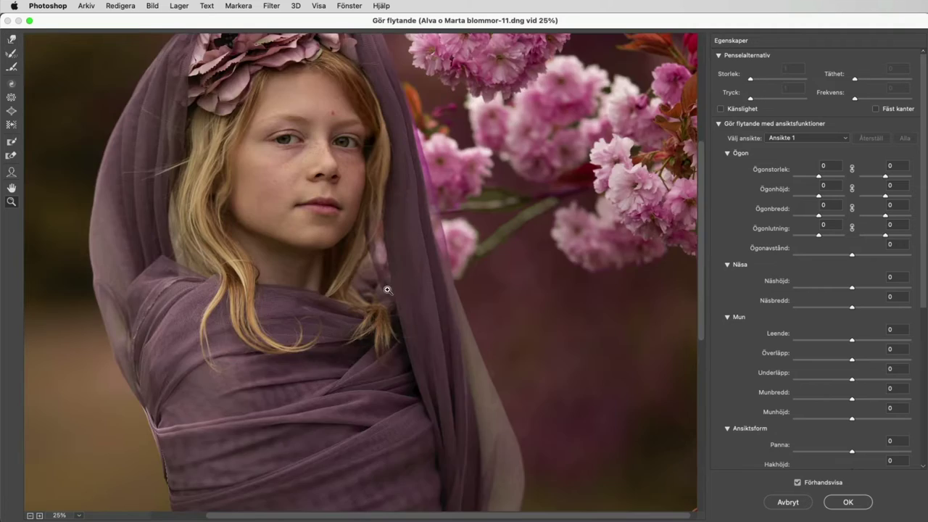
left_click_drag(290, 246, 321, 249)
key("w")
left_click_drag(408, 271, 475, 265)
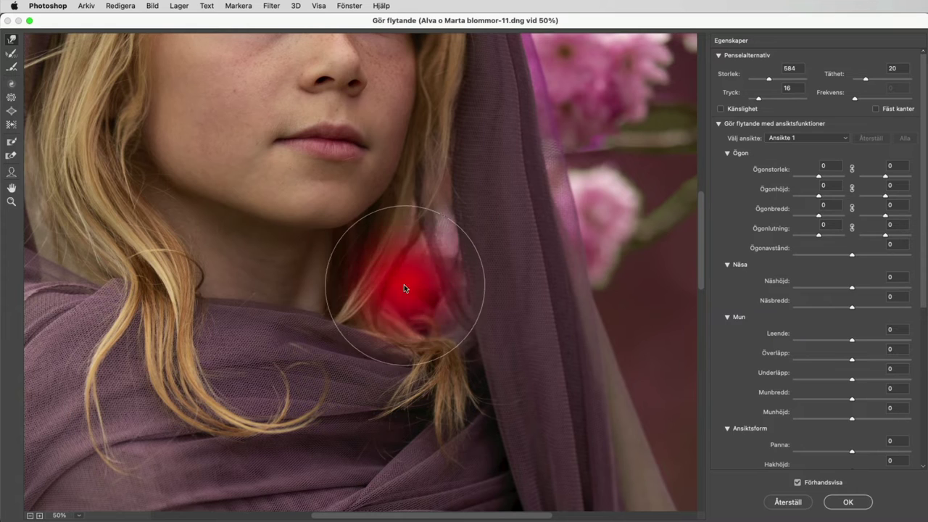
mouse_move(376, 292)
left_mouse_down()
mouse_move(352, 265)
mouse_move(383, 259)
left_mouse_up()
Apply the Liquify warp and heal away the stray thread beside the arm and scarf edge.
left_click(856, 502)
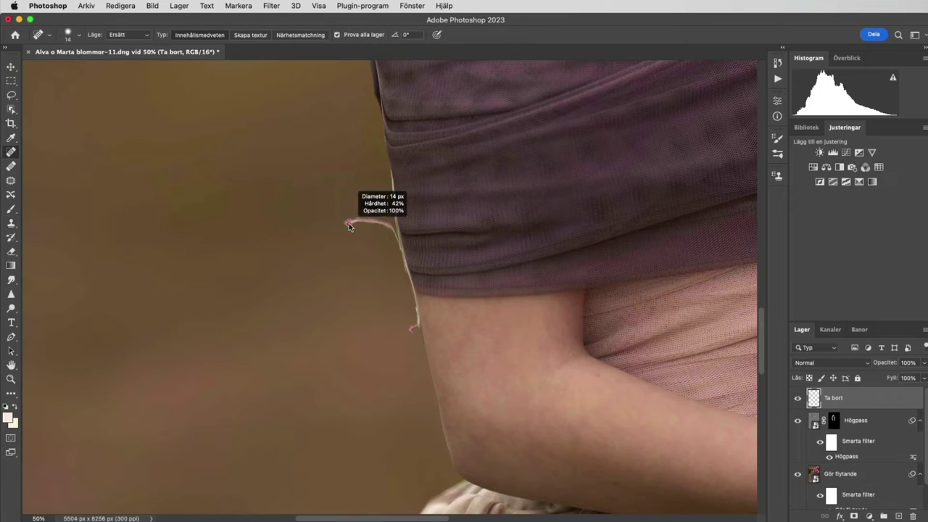
left_click_drag(342, 223, 365, 220)
left_click_drag(384, 168, 400, 258)
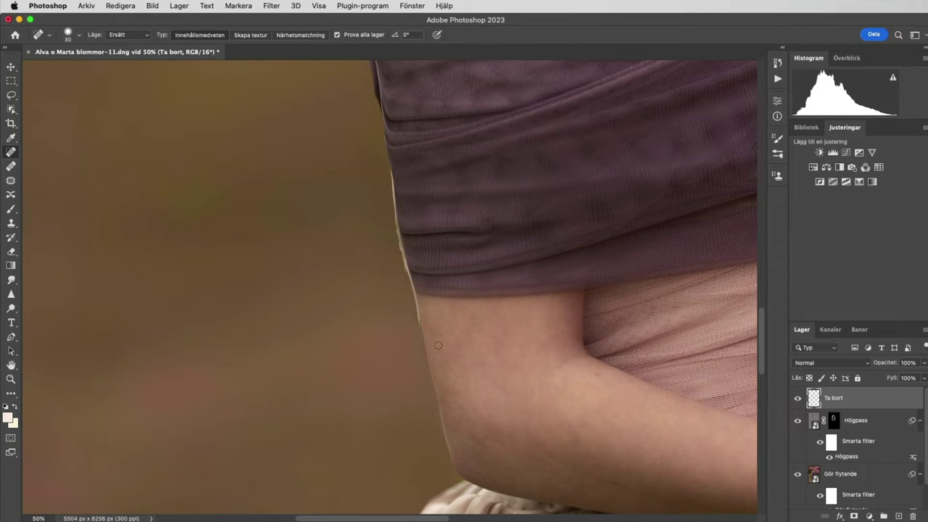
Switch to the Clone Stamp and enlarge its brush.
key("s")
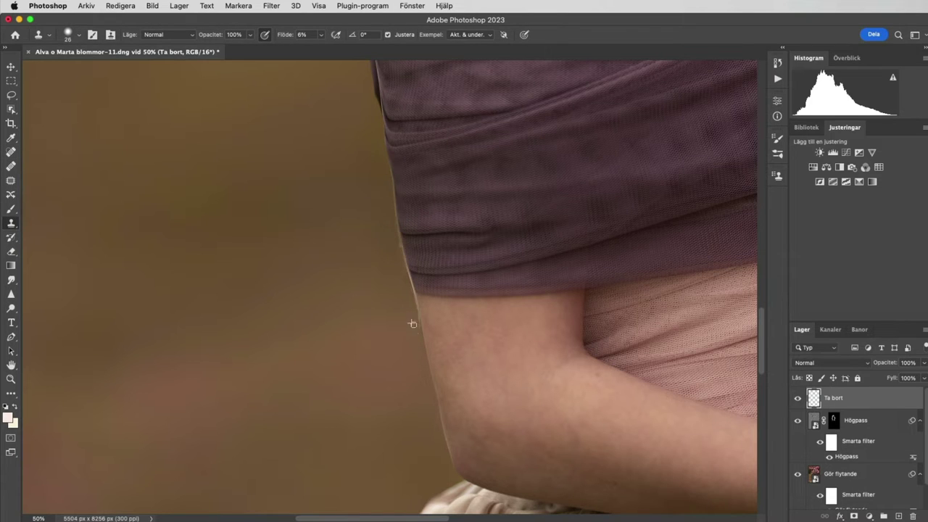
left_click_drag(373, 232, 391, 217)
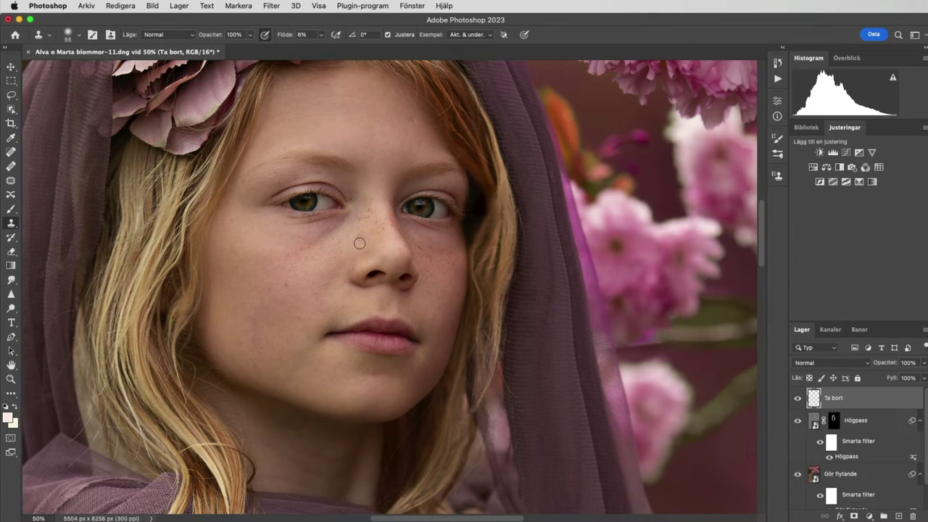
left_click_drag(359, 243, 285, 240)
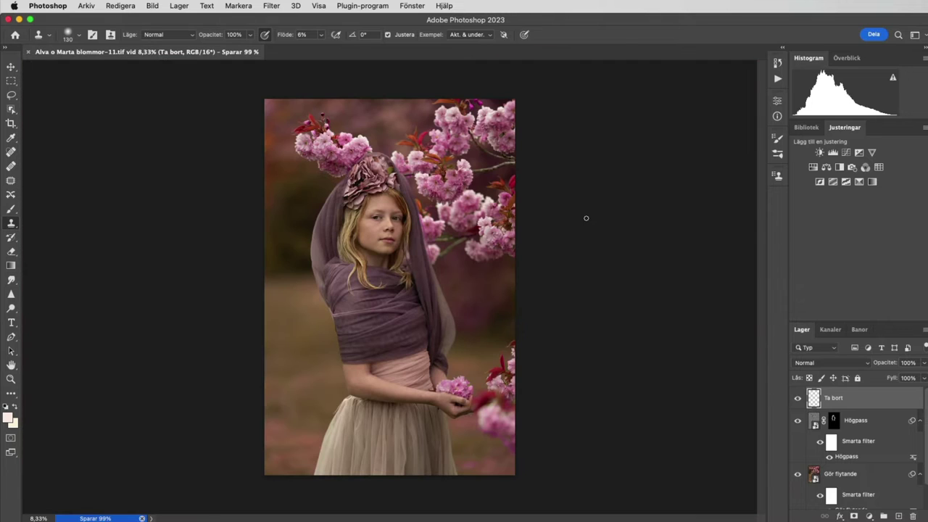
Add a Brightness/Contrast layer with raised contrast, invert its mask, and enlarge the brush for painting the girl.
left_click(819, 153)
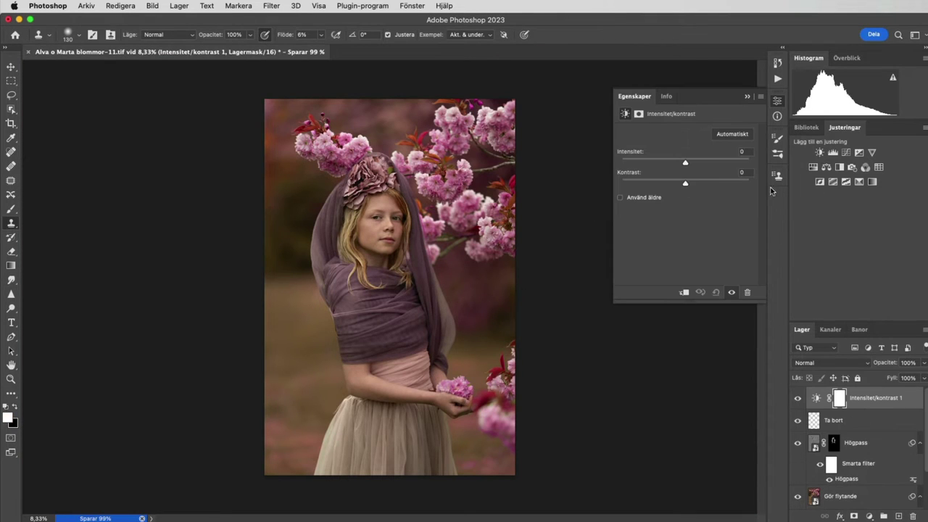
left_click_drag(685, 181, 702, 182)
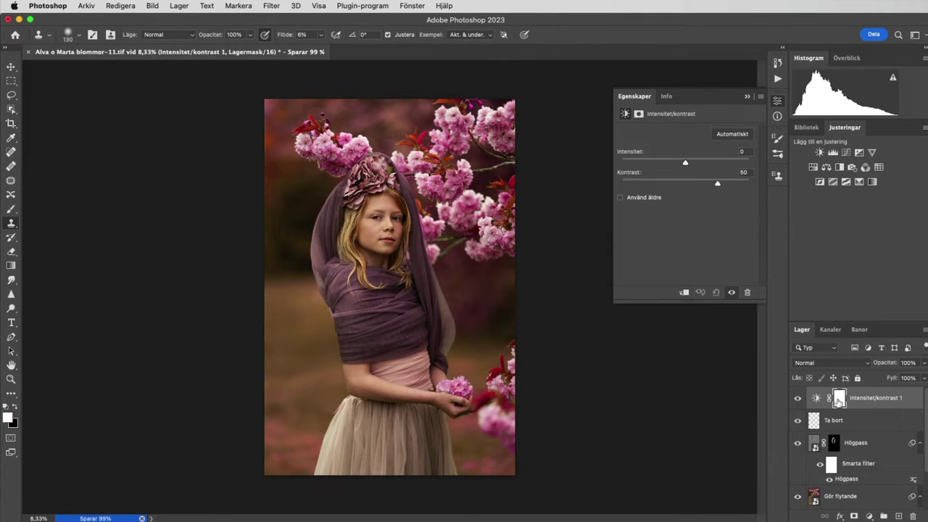
key("ctrl+i")
key("b")
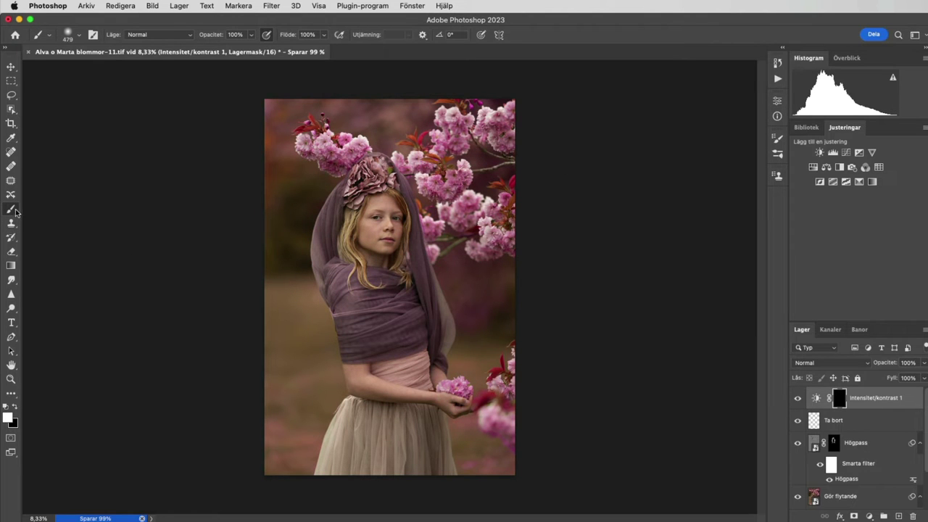
left_click_drag(330, 217, 370, 218)
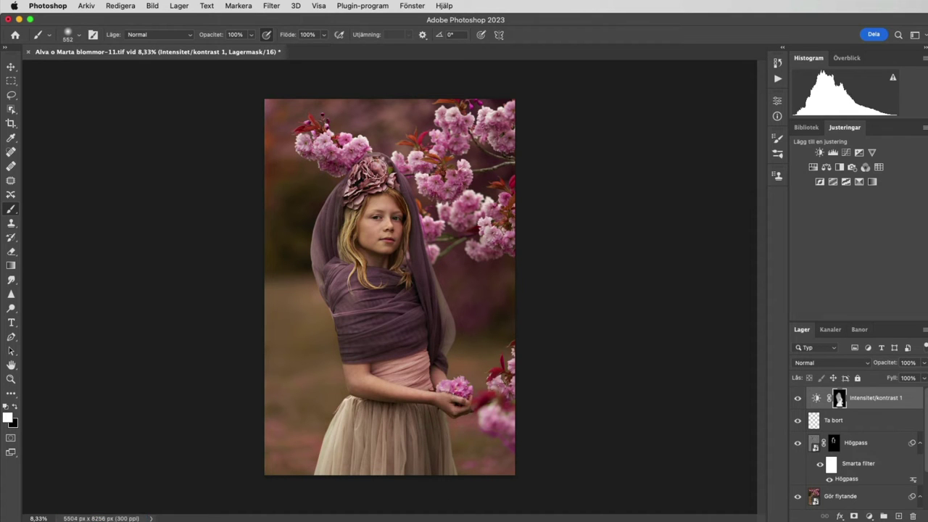
Add an upward-bent Curves layer with inverted mask; rename layers Ökad kontrast and Kurvor ljusare.
key("ctrl+plus")
key("ctrl+plus")
key("ctrl+plus")
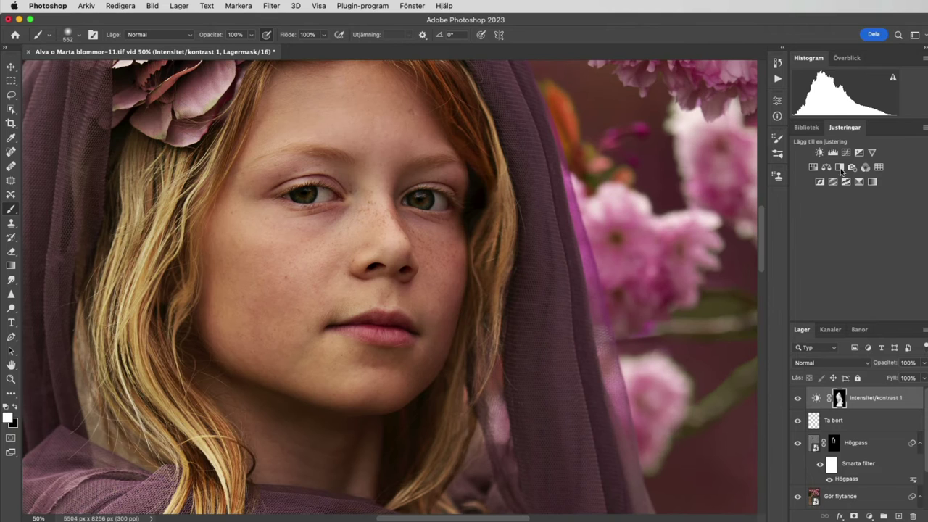
left_click(846, 152)
left_click_drag(684, 222, 685, 192)
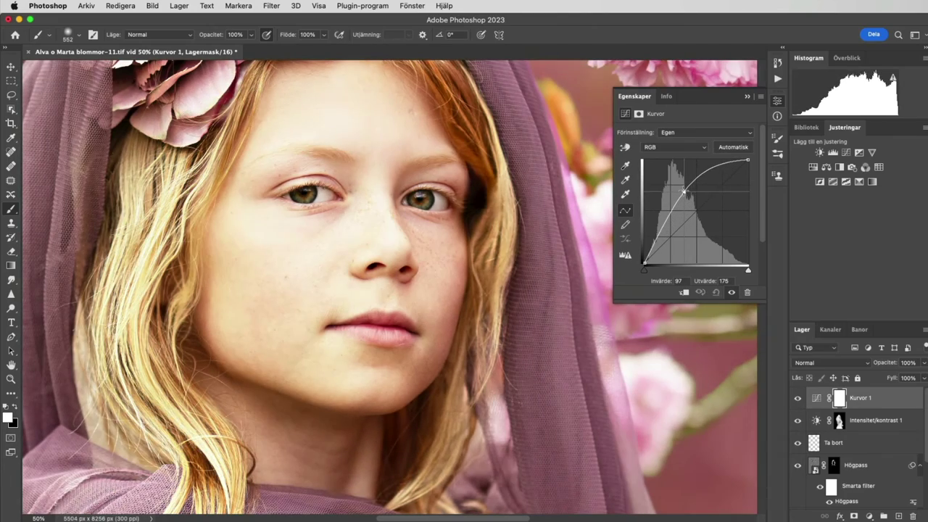
key("ctrl+i")
double_click(868, 420)
type("Ökad kontrast")
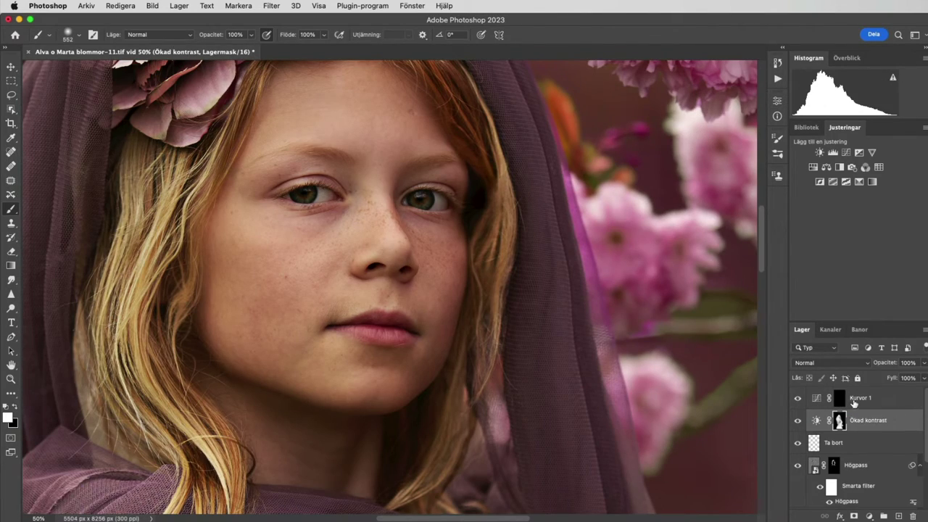
key("shift+Tab")
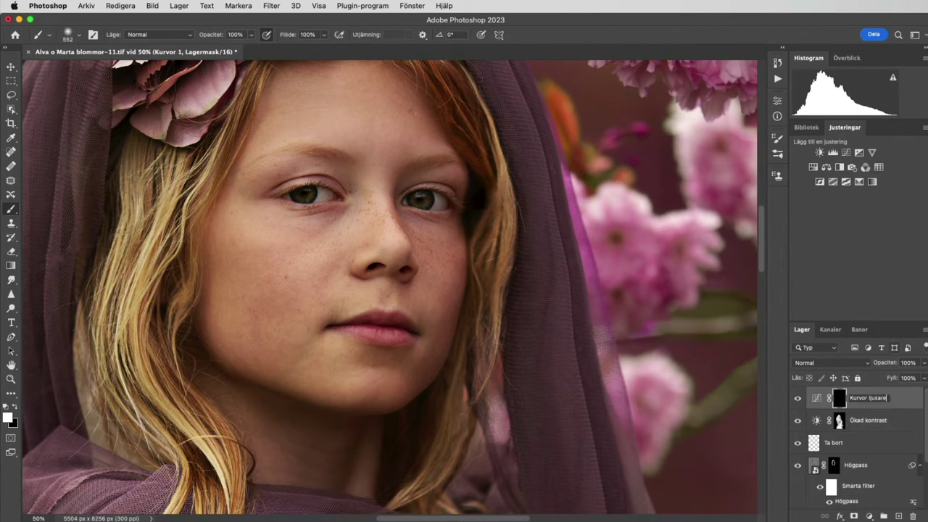
key("Return")
Paint the brightening curve into the eyes with a ~24 px brush, then add an Exposure layer.
left_click_drag(424, 192, 413, 201)
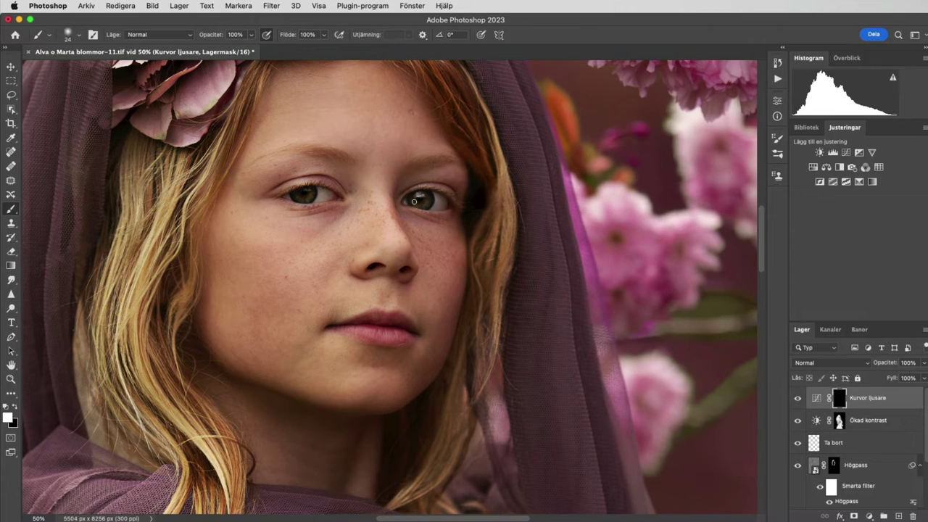
left_click_drag(297, 197, 320, 187)
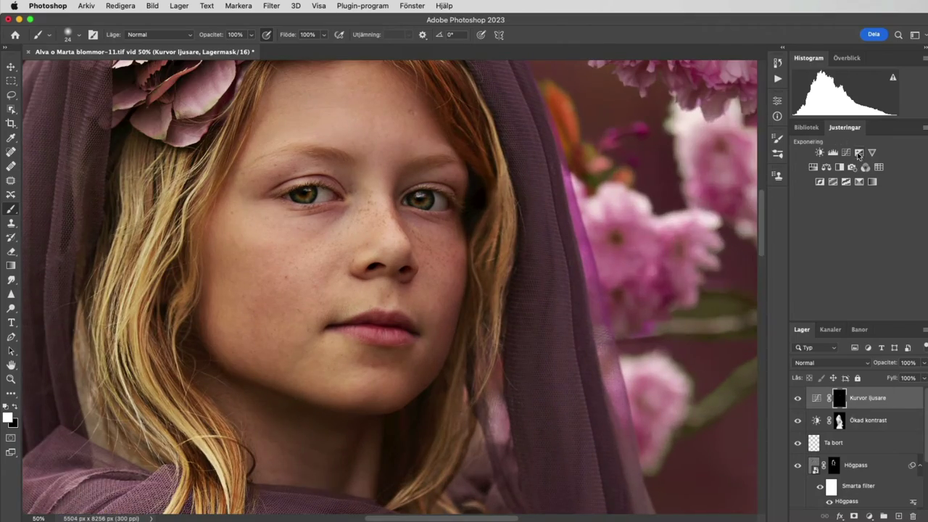
left_click(859, 152)
Raise exposure to +0.85, invert its mask, and rename the layer Exponering ljusa upp.
left_click_drag(685, 158, 694, 161)
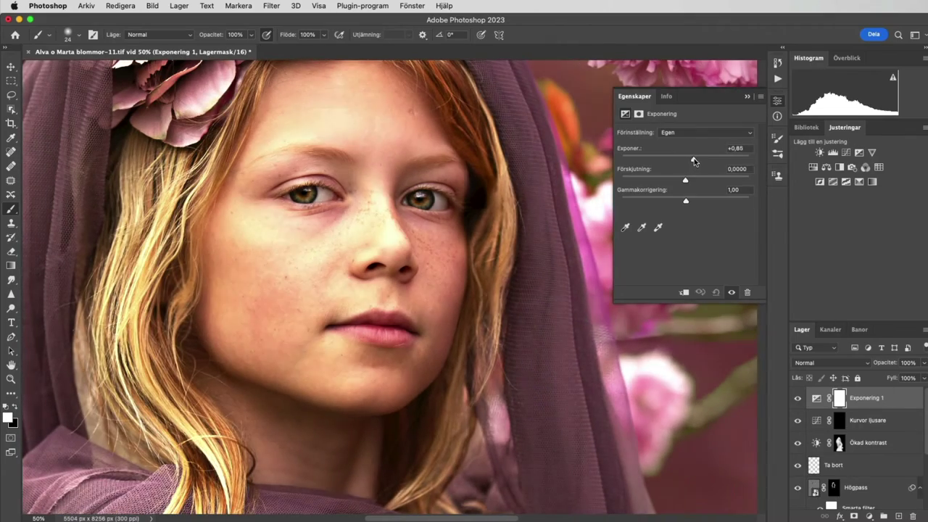
left_click(777, 100)
key("ctrl+i")
double_click(886, 398)
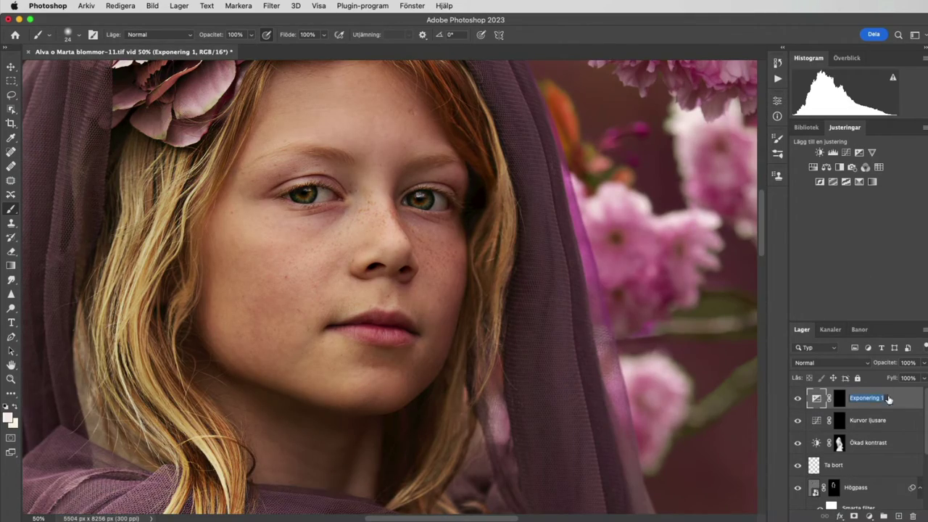
key("Return")
Paint the exposure brightening onto the eyes, cheeks, nose and mouth area of the mask.
left_click(839, 398)
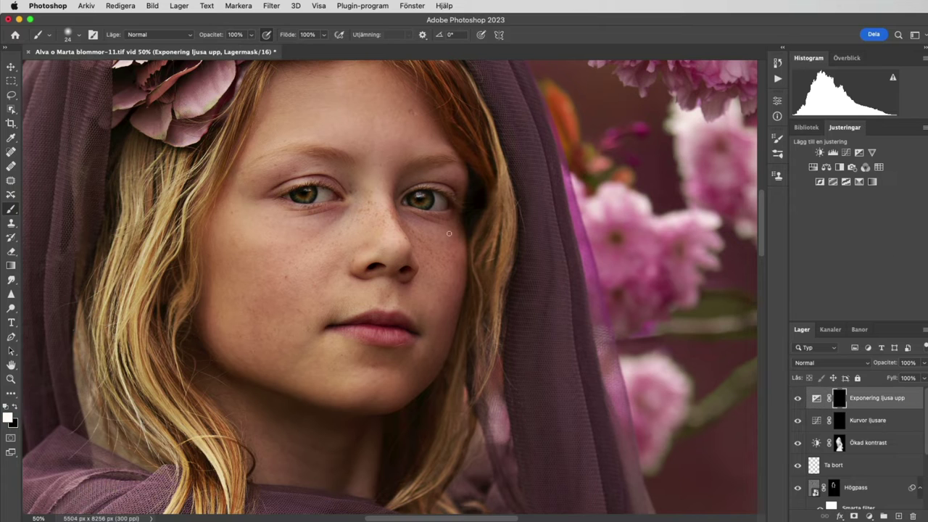
scroll(754, 230, "up", 2)
left_click_drag(408, 281, 396, 277)
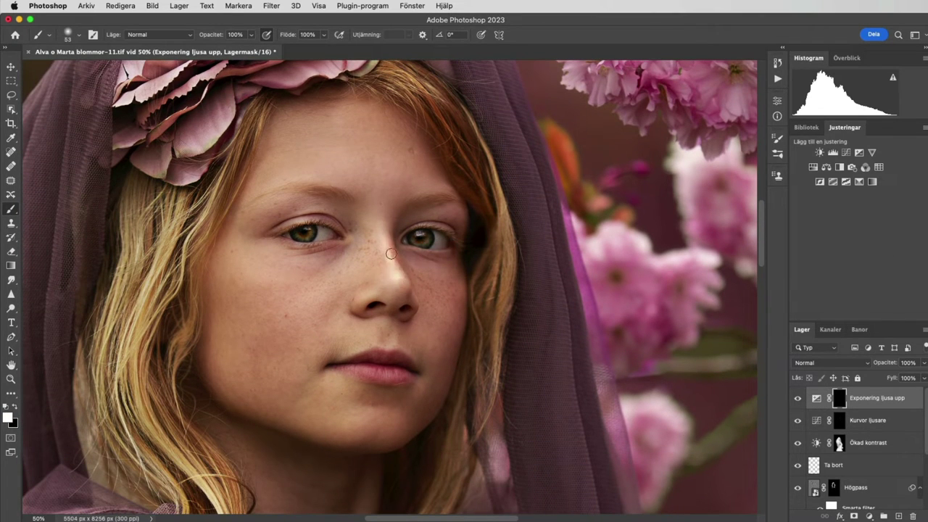
mouse_move(399, 200)
left_mouse_down()
mouse_move(435, 200)
mouse_move(434, 227)
left_mouse_up()
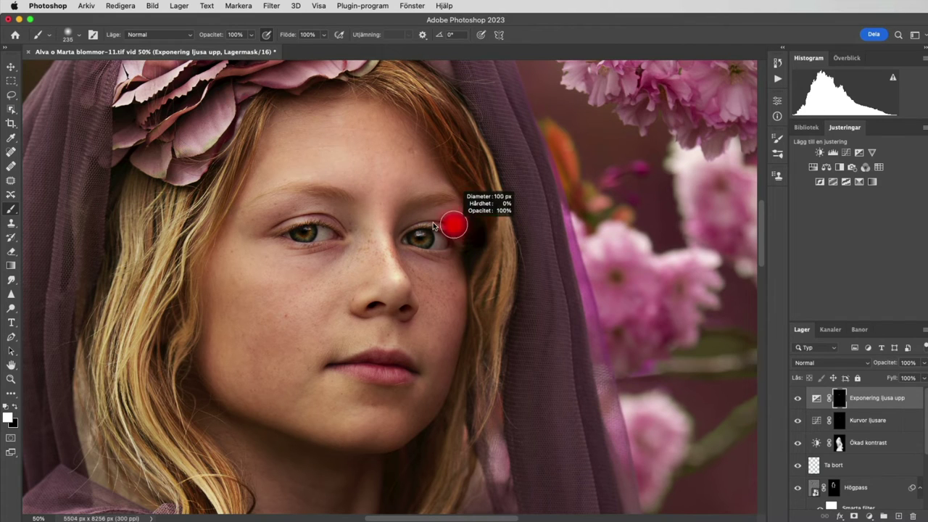
left_click_drag(310, 207, 293, 203)
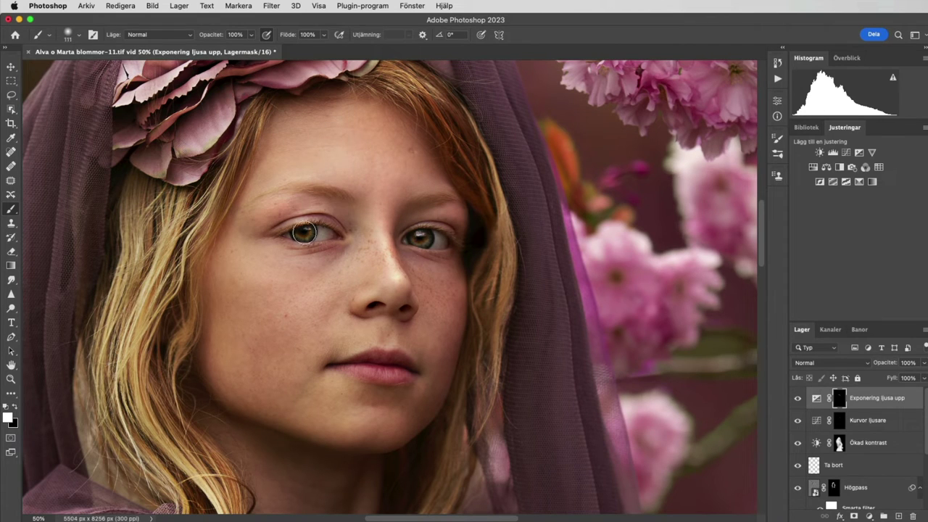
left_click_drag(435, 243, 464, 243)
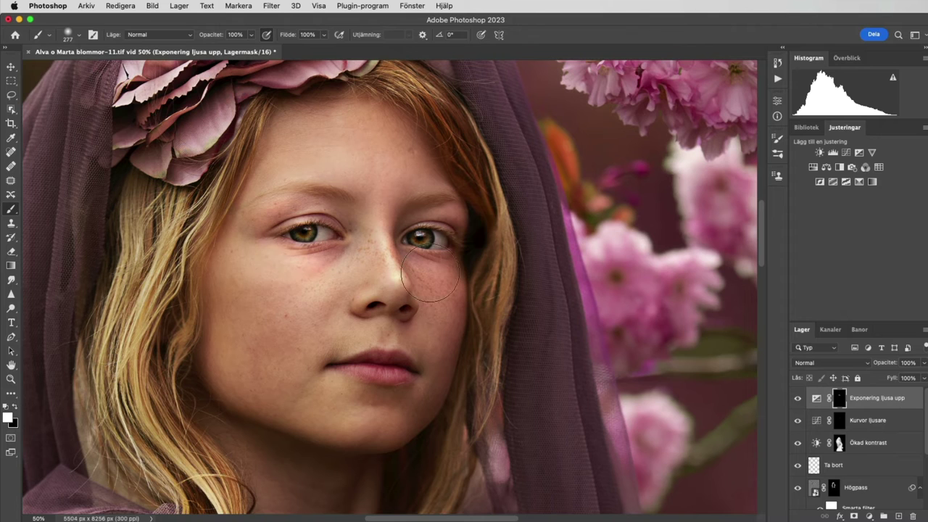
left_click_drag(430, 278, 404, 324)
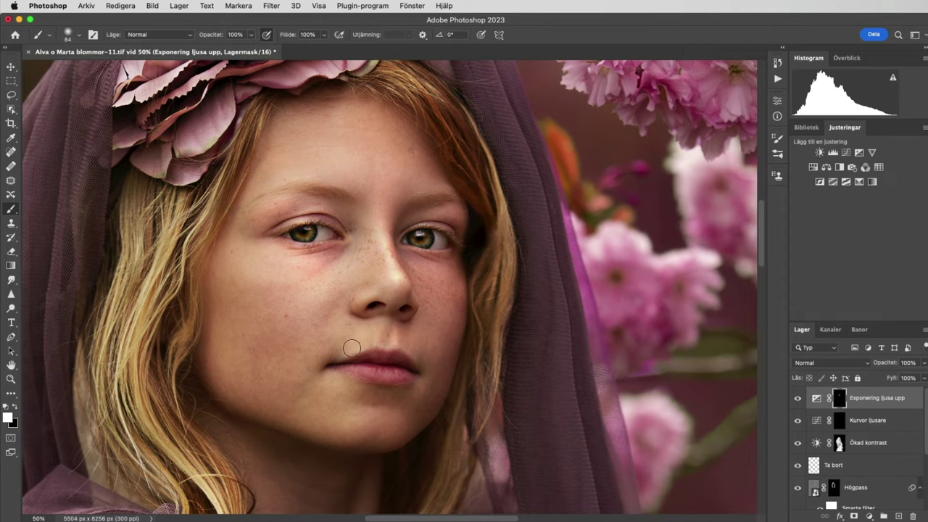
left_click_drag(381, 373, 391, 356)
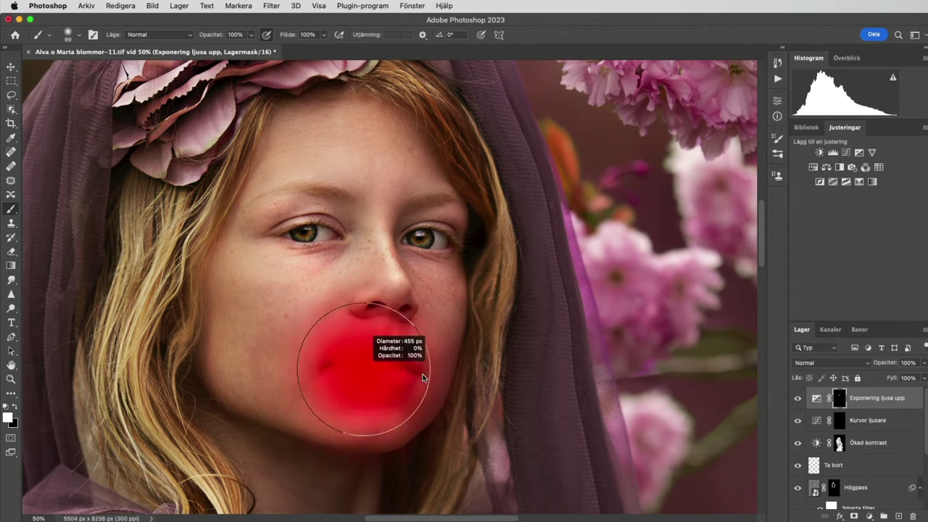
mouse_move(339, 277)
left_mouse_down()
mouse_move(326, 278)
mouse_move(268, 352)
left_mouse_up()
Refine the exposure mask on the face with a 46 px brush, alternating white and black.
key("super+minus")
scroll(373, 213, "down", 1)
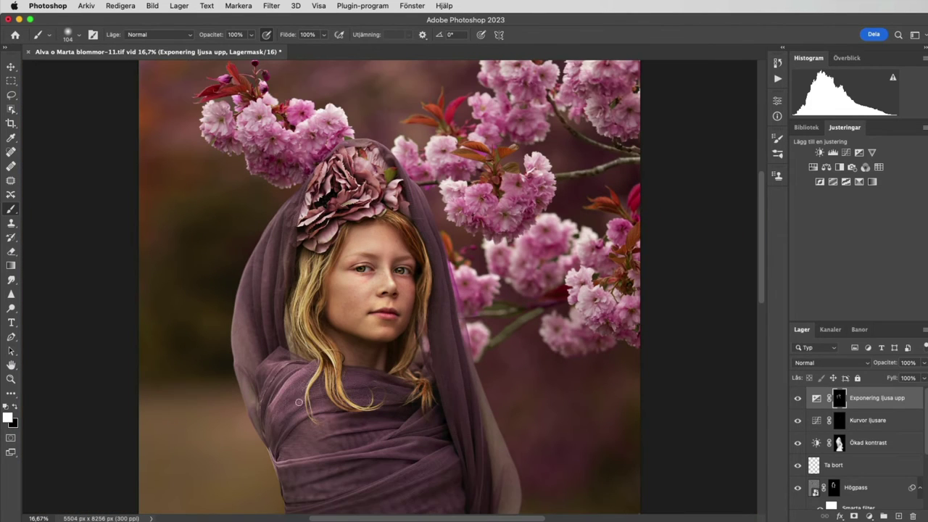
scroll(459, 390, "down", 3)
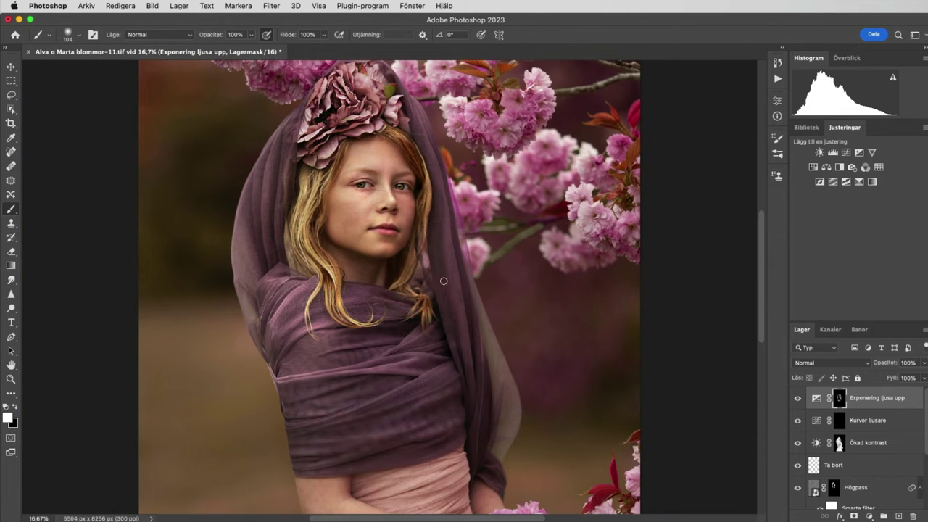
scroll(391, 406, "down", 4)
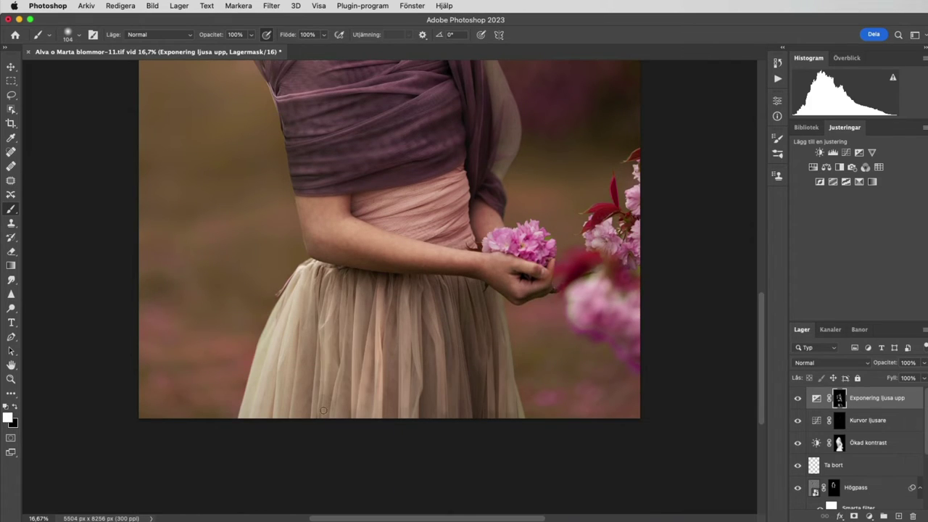
key("super+0")
key("super+plus")
key("super+plus")
key("super+plus")
key("super+plus")
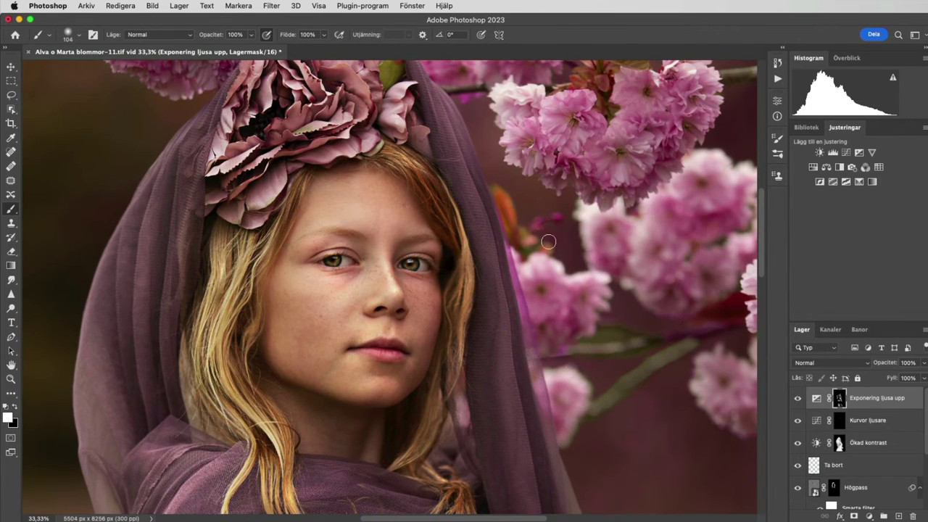
key("x")
mouse_move(393, 299)
left_mouse_down()
mouse_move(381, 297)
mouse_move(402, 290)
left_mouse_up()
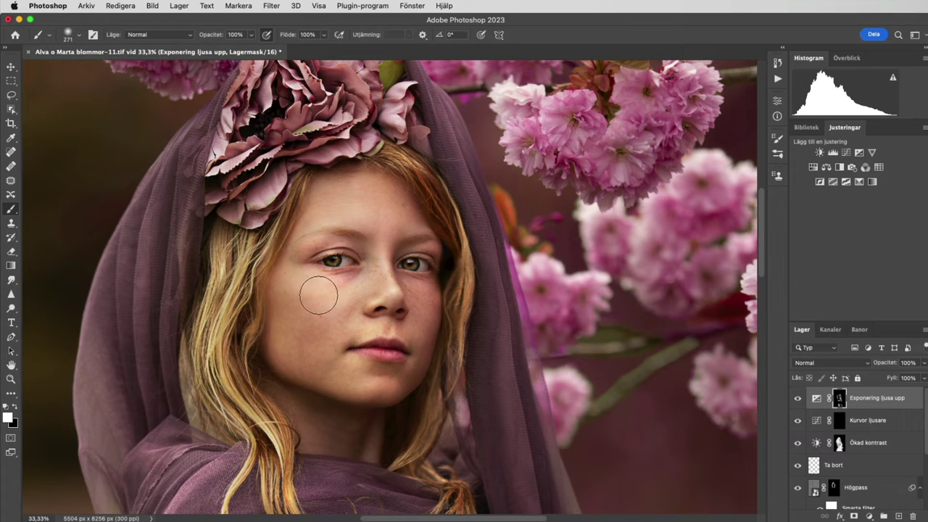
key("x")
Touch up the Kurvor ljusare mask on the face with a smaller white brush.
left_click(827, 413)
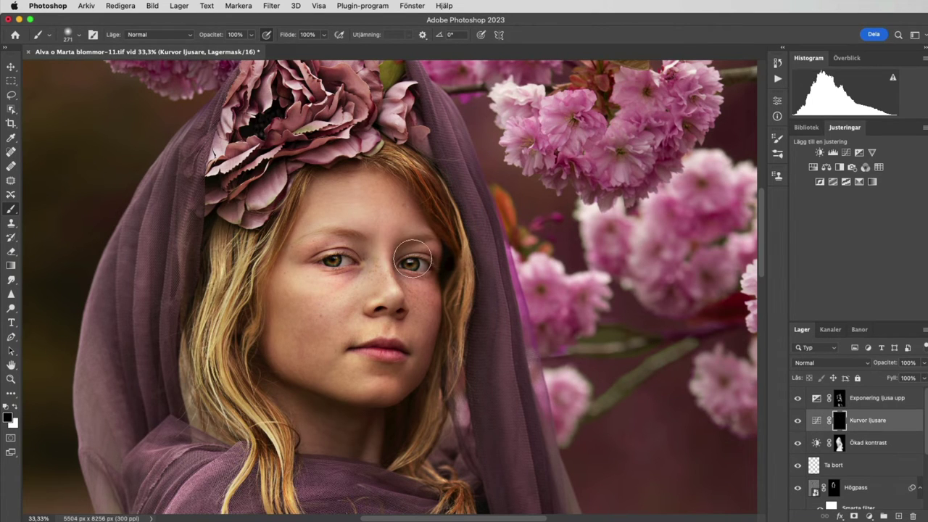
left_click_drag(413, 259, 384, 250)
key("x")
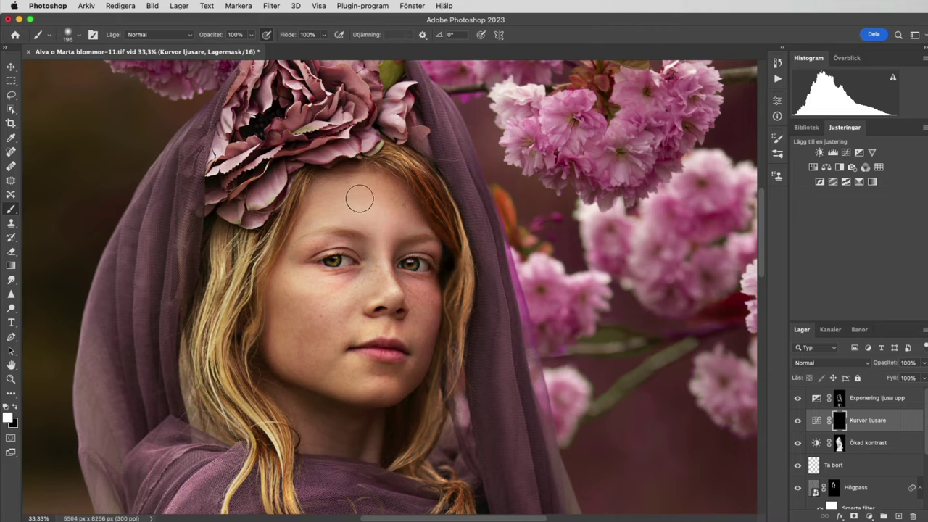
key("super+plus")
left_click_drag(348, 285, 316, 291)
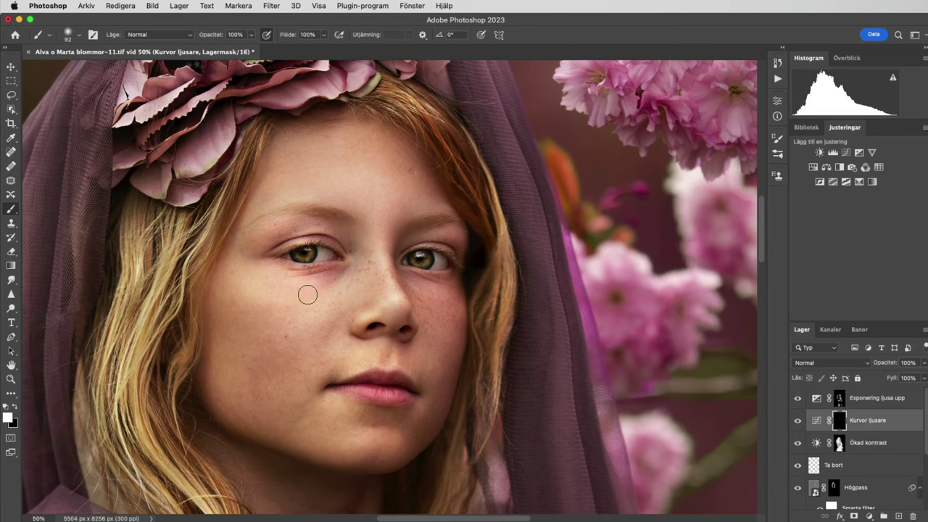
key("super+minus")
key("super+minus")
key("super+minus")
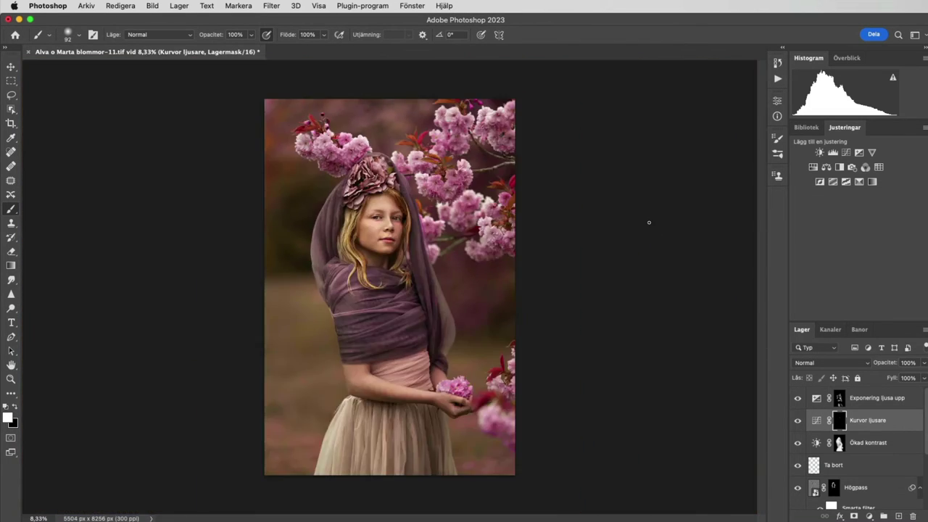
key("super+plus")
key("super+plus")
key("super+plus")
Add a darkening curves layer named Kurvor mörkare and invert its mask to black.
left_click(832, 152)
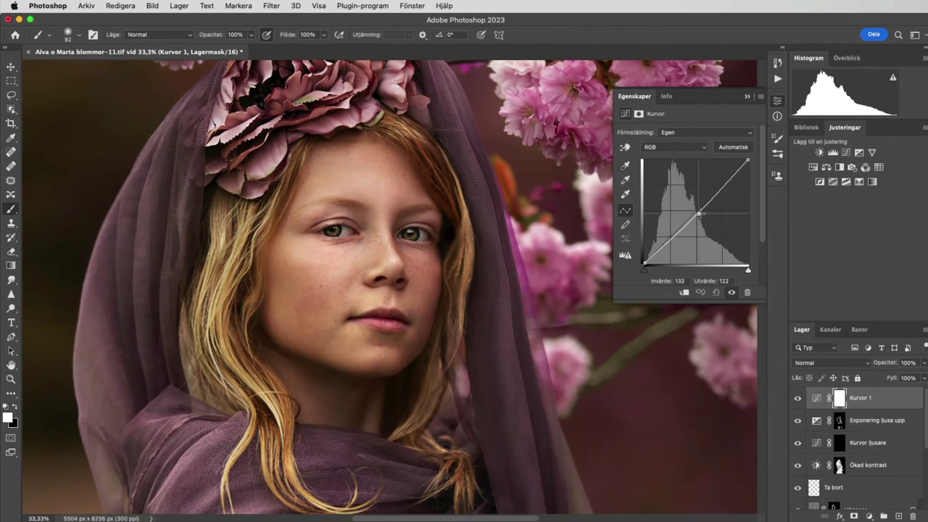
left_click(732, 145)
left_click(752, 98)
double_click(877, 399)
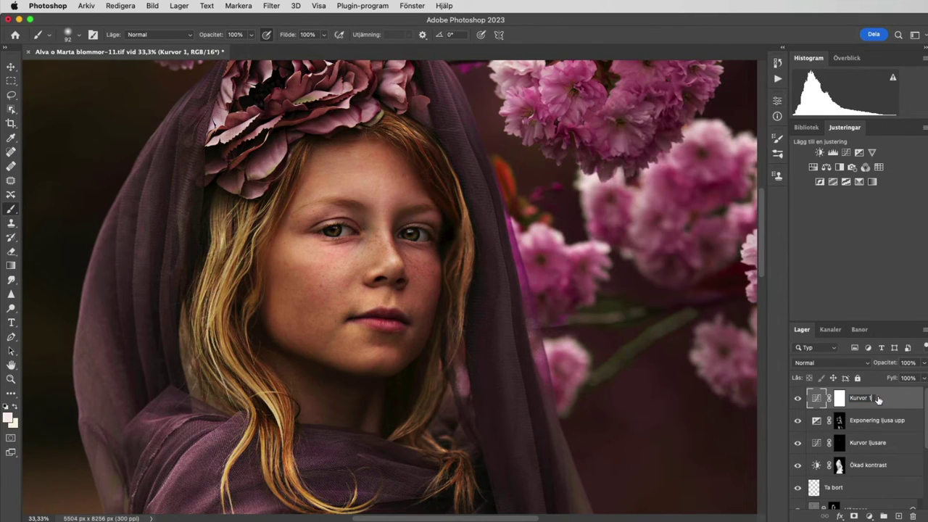
type("mörkare")
key("Return")
left_click(840, 398)
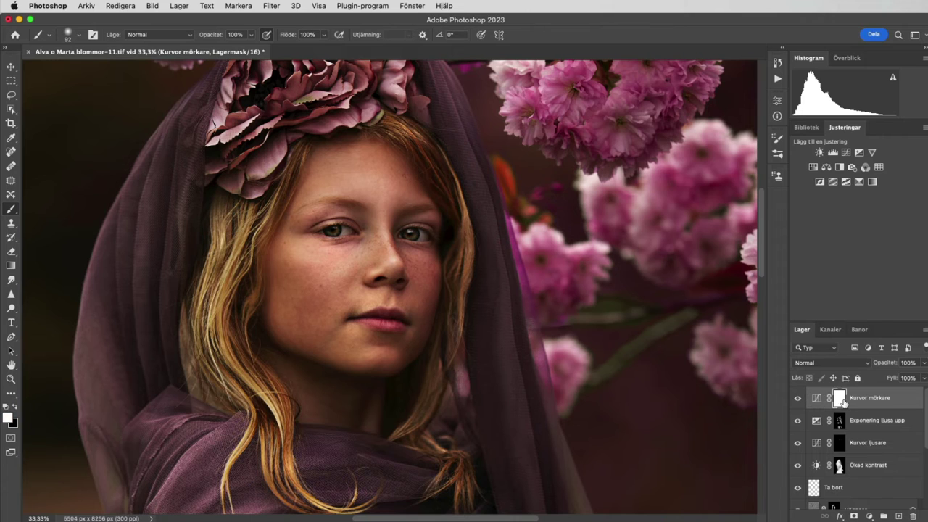
key("super+i")
mouse_move(353, 270)
left_mouse_down()
mouse_move(321, 265)
mouse_move(406, 265)
left_mouse_up()
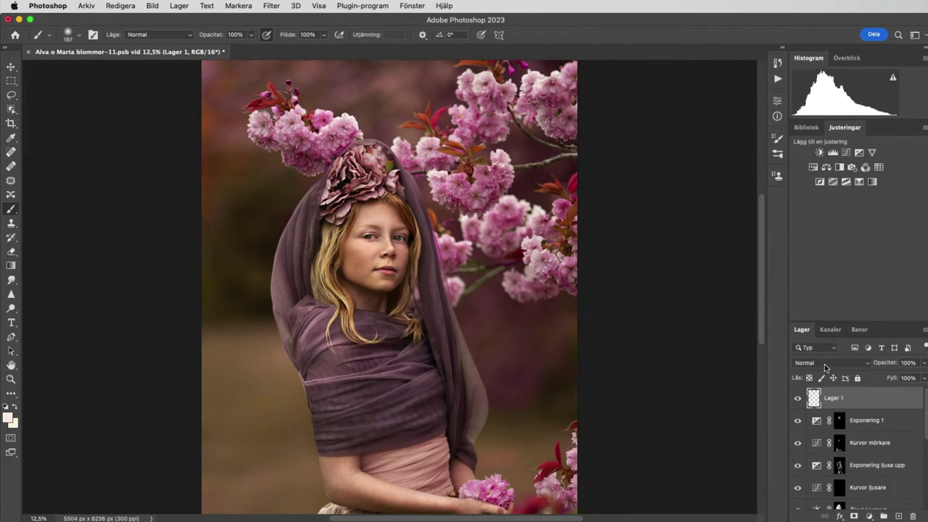
Set the new layer to Färg blend mode and paint the bright red right-edge leaf pink-brown.
left_click(824, 366)
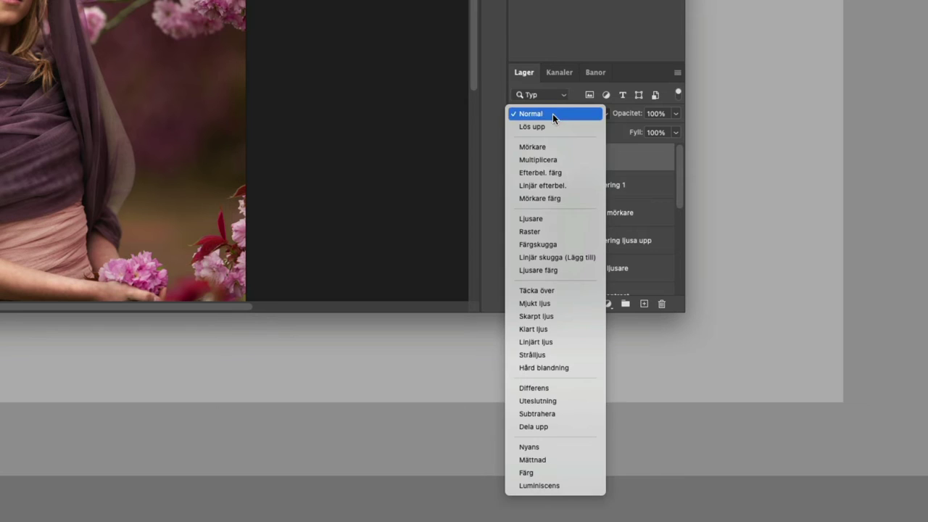
left_click(815, 501)
key("ctrl+minus")
left_click_drag(471, 452, 488, 452)
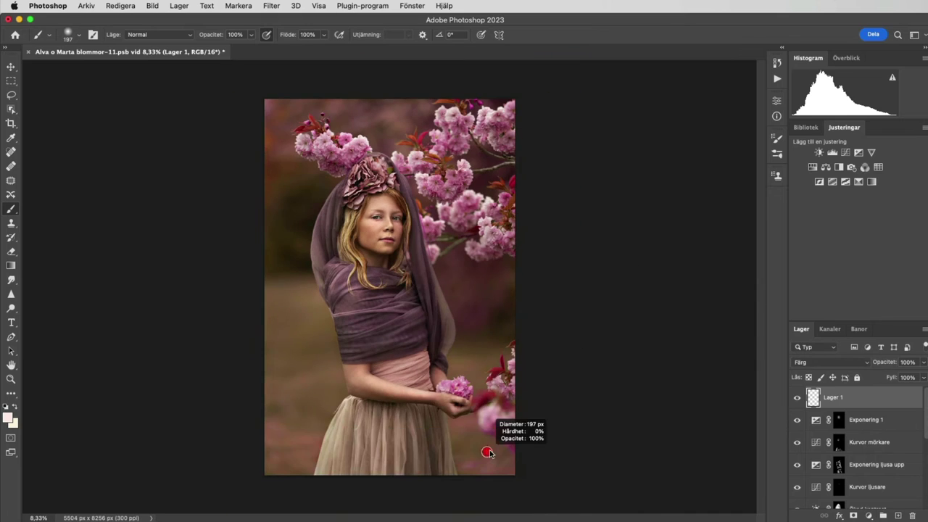
left_click(500, 419, "alt")
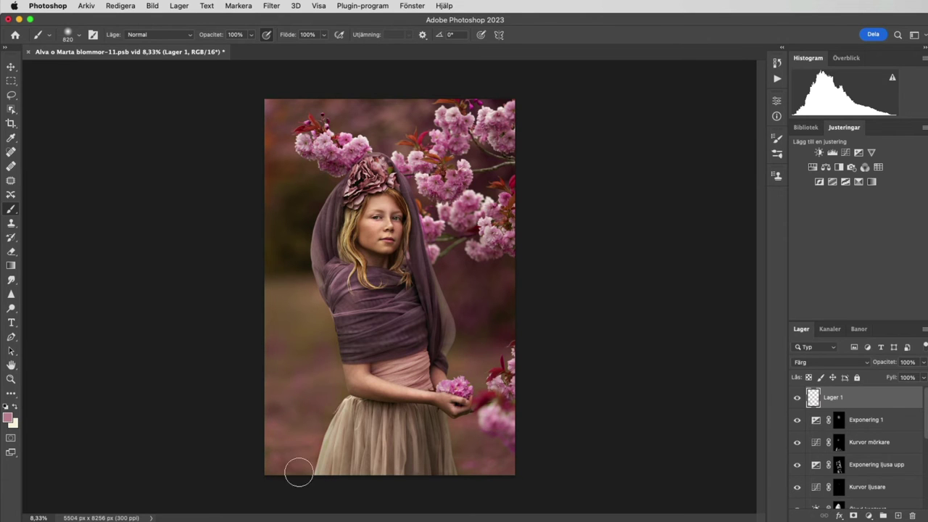
scroll(385, 181, "up", 4)
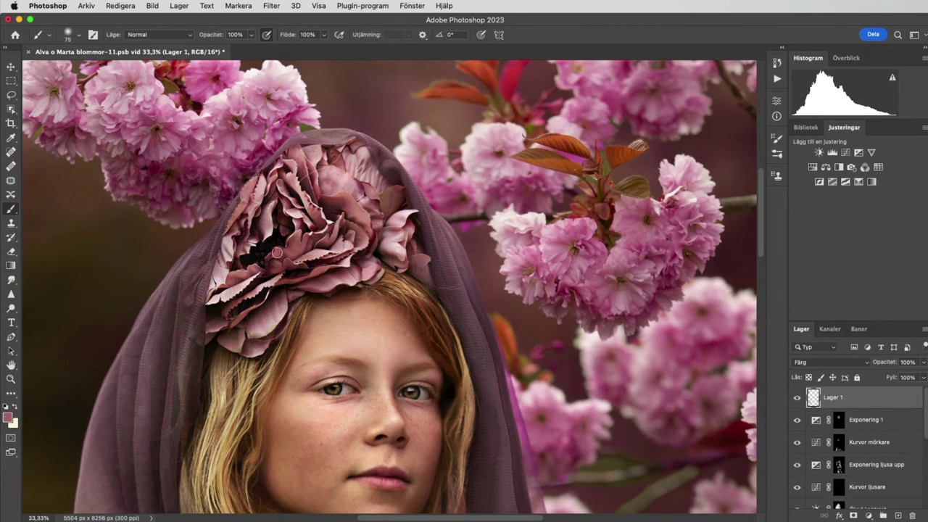
scroll(277, 252, "down", 2)
left_click(548, 108, "alt")
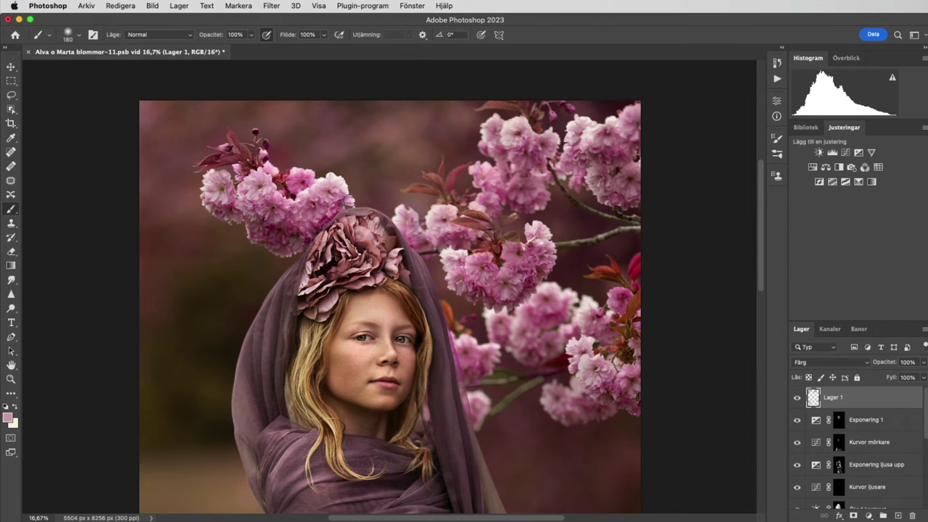
left_click_drag(618, 272, 634, 361)
Sample light pinks for the skirt, save, and name the layer Ändra färg.
scroll(511, 210, "down", 5)
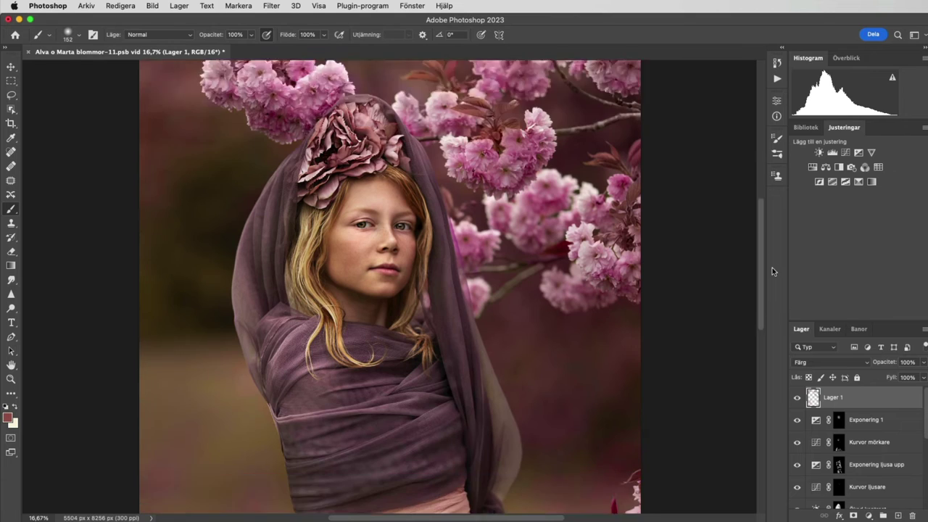
scroll(559, 115, "down", 5)
left_click(610, 311, "alt")
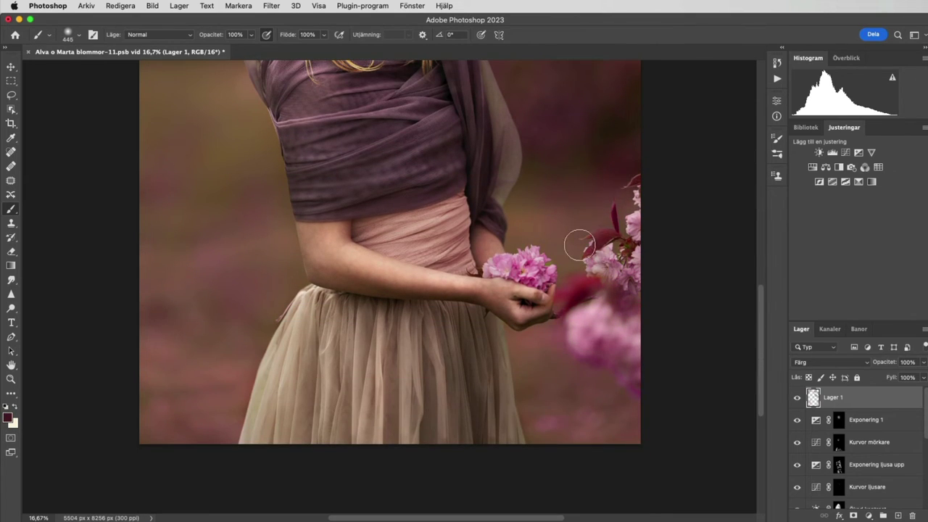
key("ctrl+minus")
key("ctrl+minus")
key("ctrl+plus")
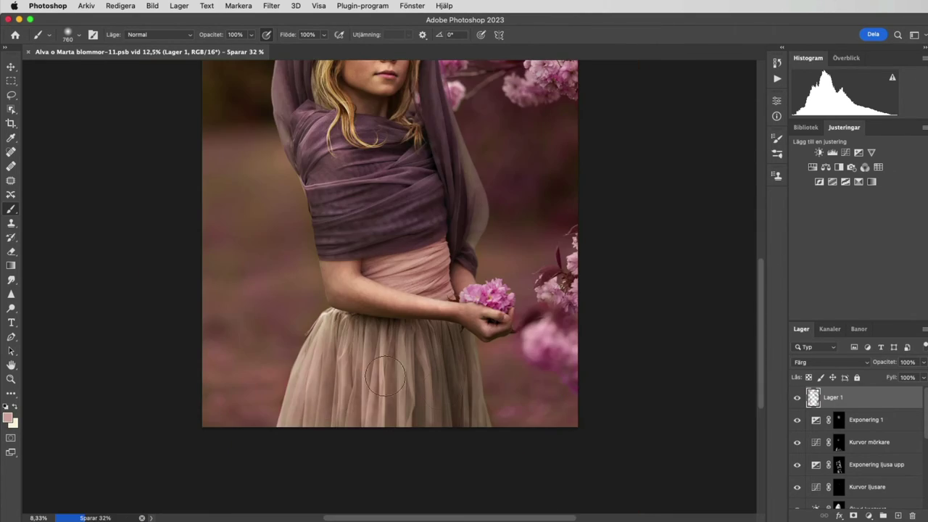
left_click(330, 323, "alt")
key("ctrl+s")
key("ctrl+minus")
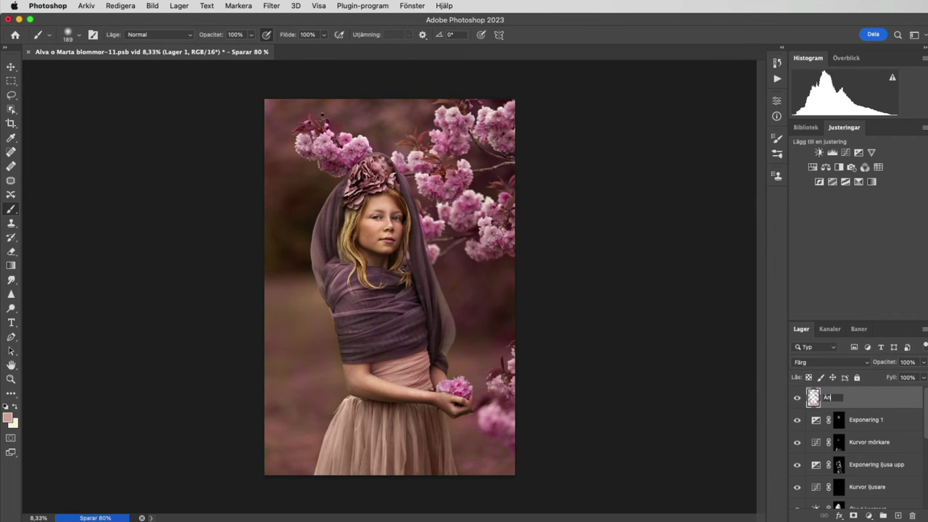
type("dra färg")
key("Return")
Add a new layer named Sudd with a brown paint colour and a layer mask.
left_click(897, 515)
type("Sudd")
key("Return")
key("ctrl+plus")
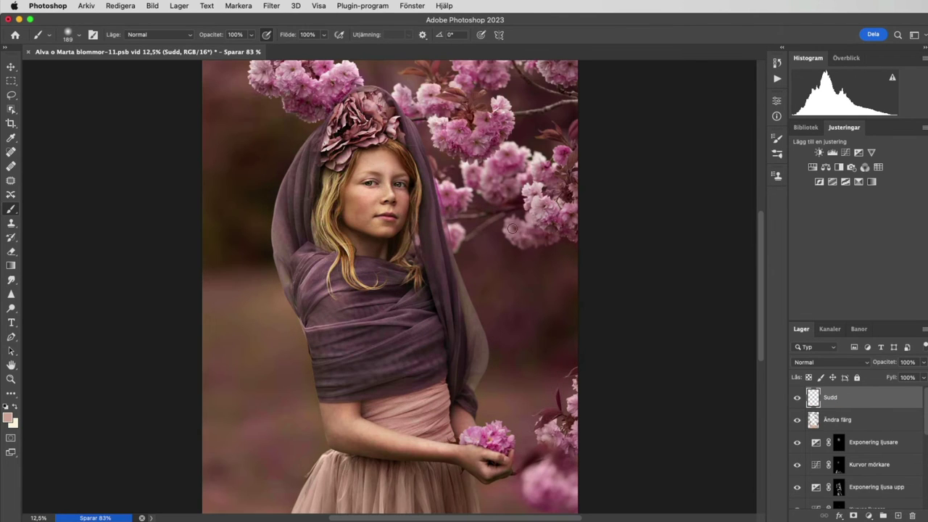
left_click(260, 259, "alt")
key("ctrl+minus")
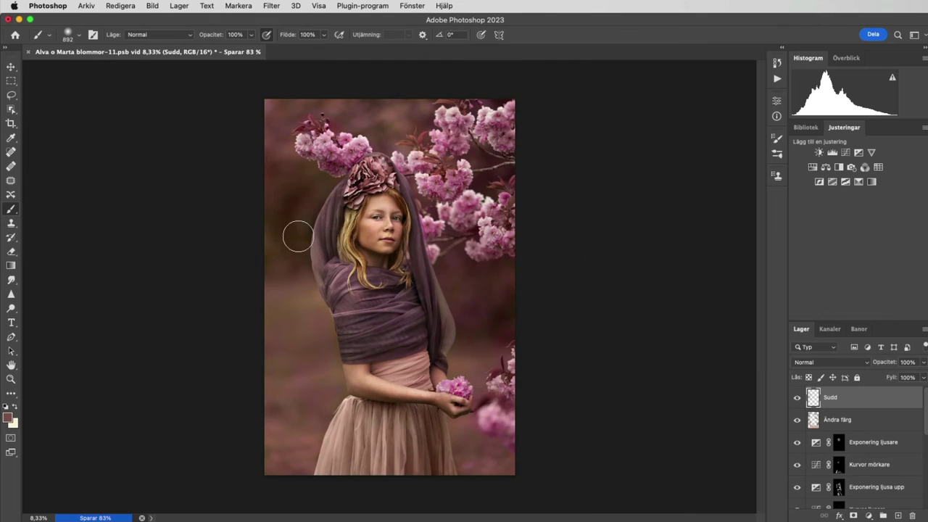
key("ctrl+plus")
key("ctrl+plus")
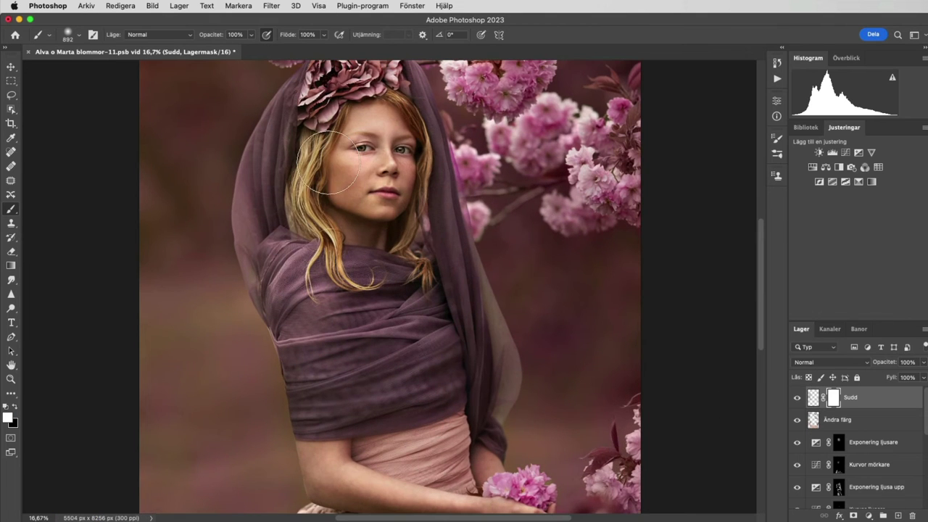
key("d")
key("ctrl+minus")
key("ctrl+minus")
Add a darkening curves layer with an inverted black mask, named Kurvor mörkare.
left_click(845, 153)
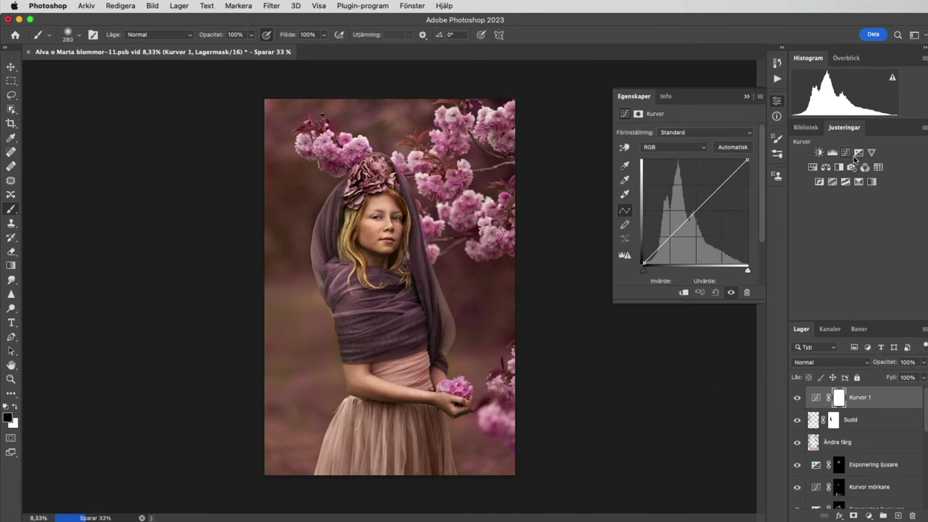
left_click_drag(695, 211, 707, 220)
key("ctrl+i")
double_click(859, 397)
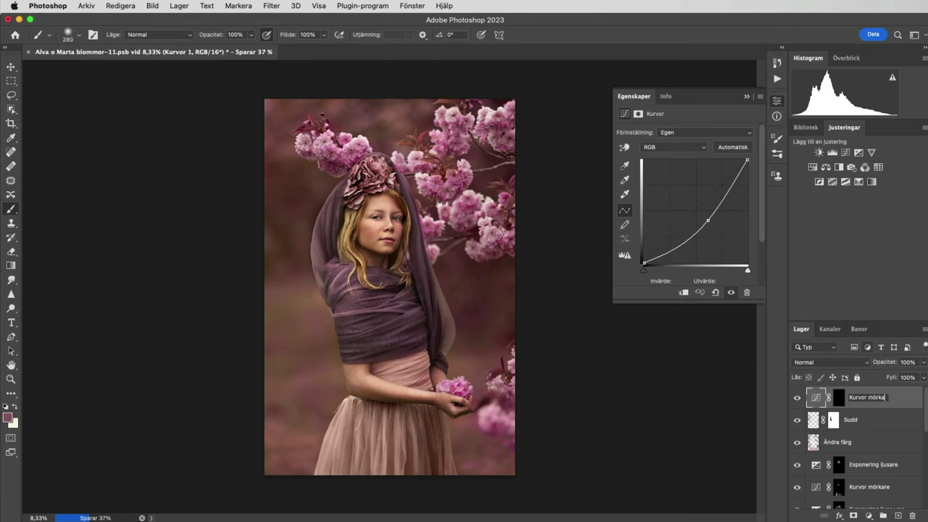
type("re")
key("Return")
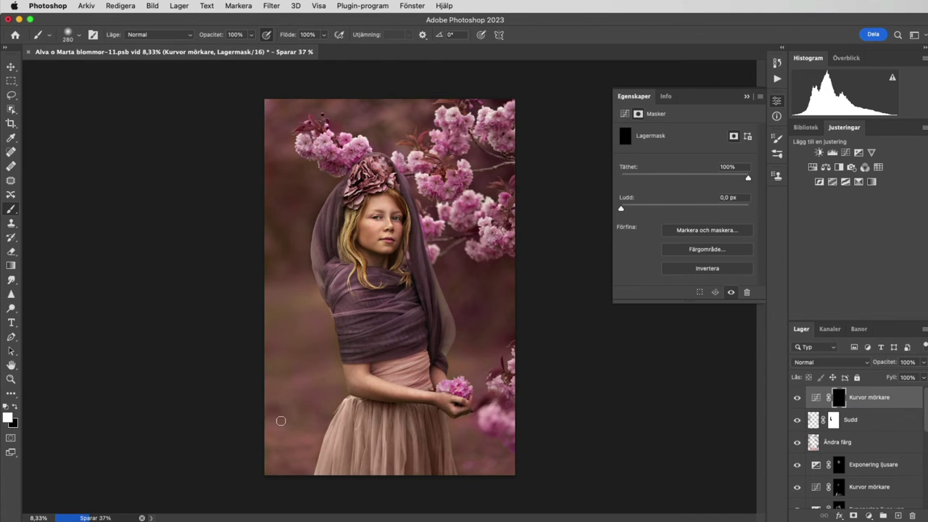
Create a layer named Dis and paint a light peach haze with a very large brush.
key("ctrl+shift+alt+n")
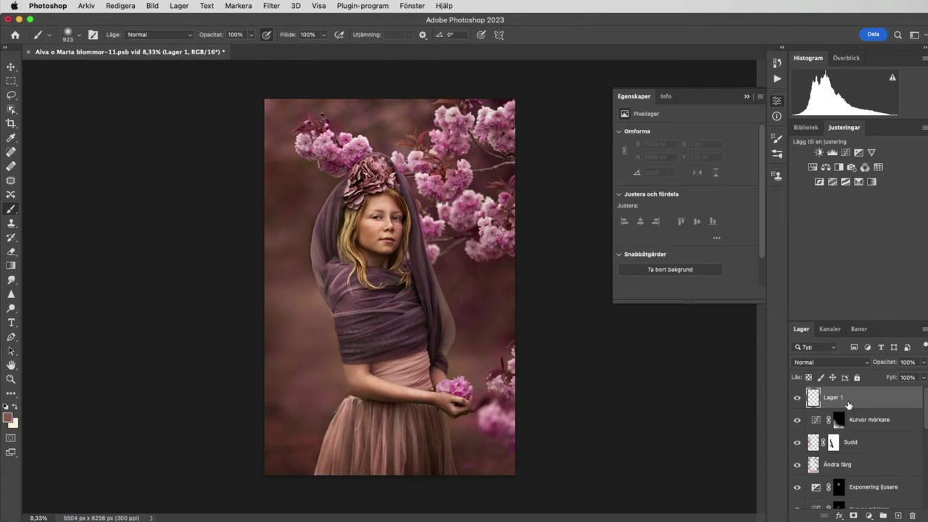
type("Dis")
key("Return")
left_click_drag(331, 166, 414, 377)
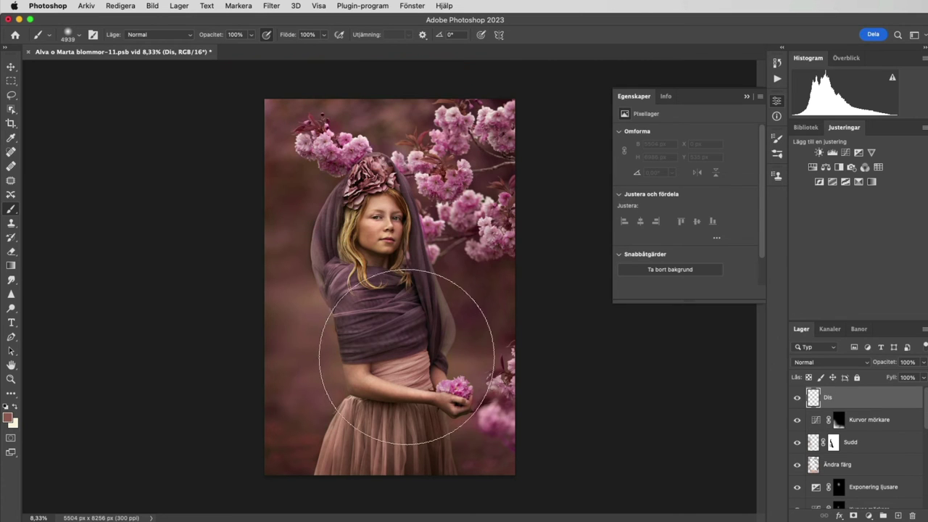
left_click(9, 419)
left_click(297, 234)
key("Return")
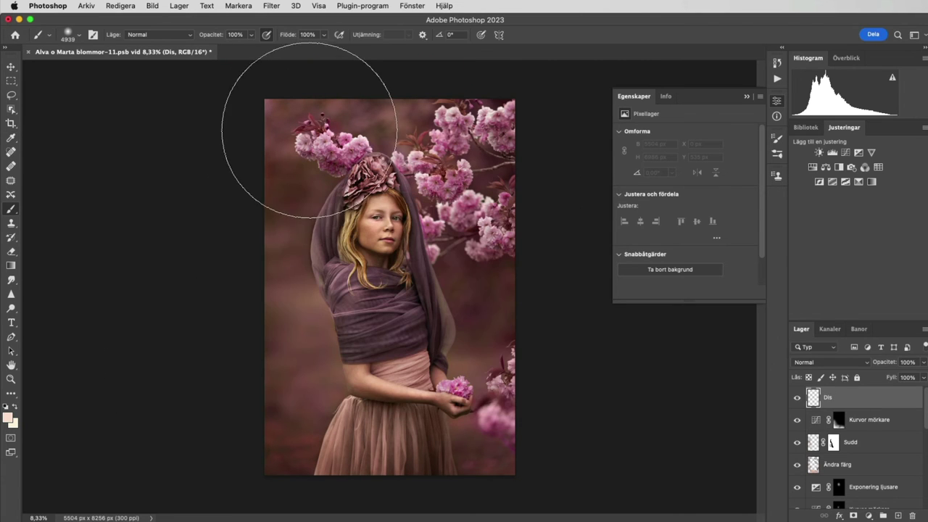
left_click_drag(280, 207, 269, 113)
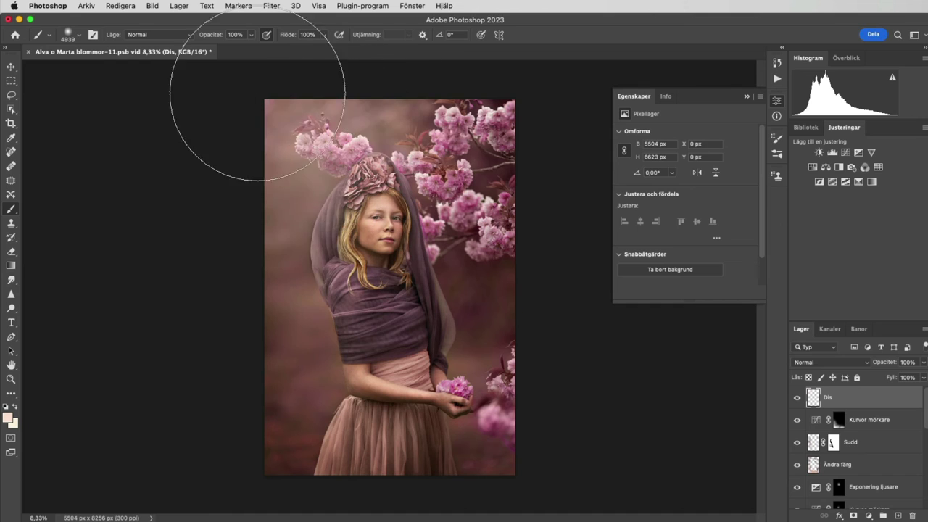
Mask the Dis haze off the girl's face, head and hair with black.
left_click(853, 515)
key("d")
mouse_move(341, 268)
left_mouse_down()
mouse_move(356, 218)
mouse_move(399, 196)
mouse_move(384, 171)
left_mouse_up()
mouse_move(347, 264)
left_mouse_down()
mouse_move(391, 264)
mouse_move(370, 210)
left_mouse_up()
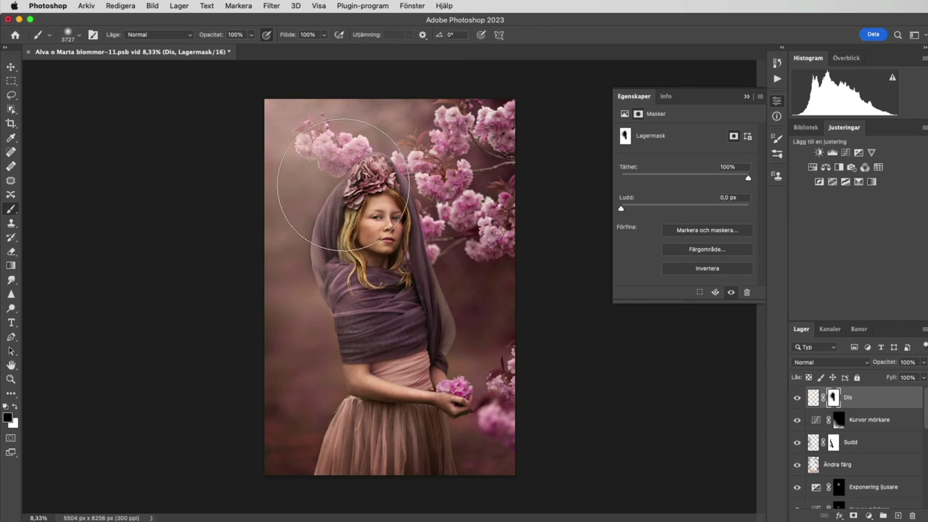
mouse_move(386, 178)
left_mouse_down()
mouse_move(304, 170)
mouse_move(351, 148)
left_mouse_up()
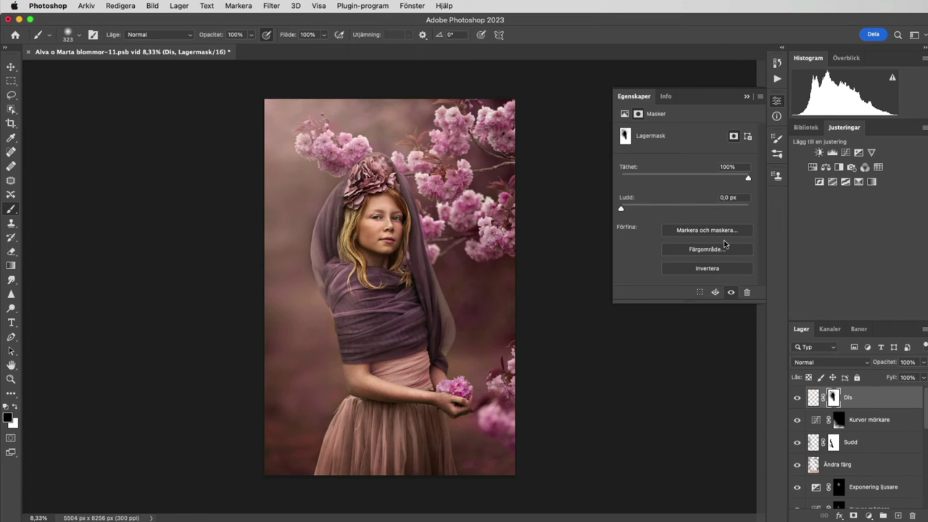
left_click(797, 397)
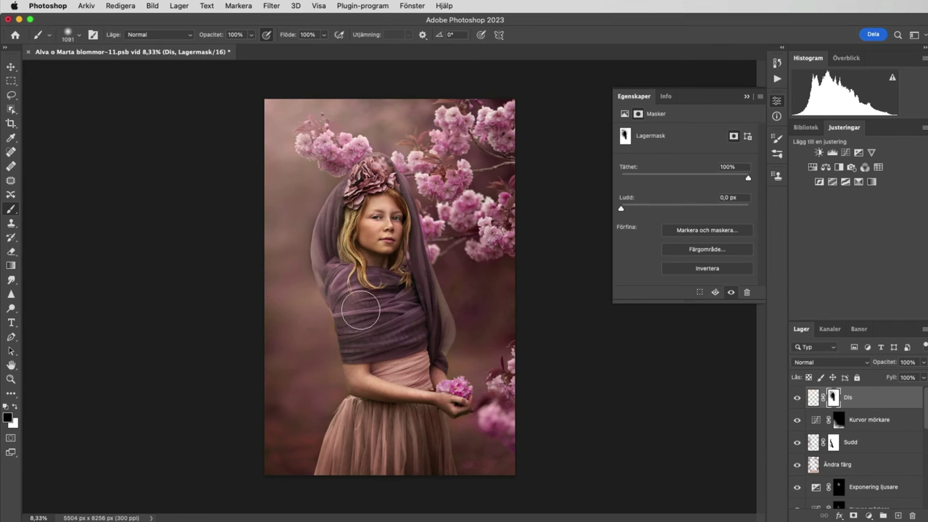
left_click_drag(360, 309, 406, 311)
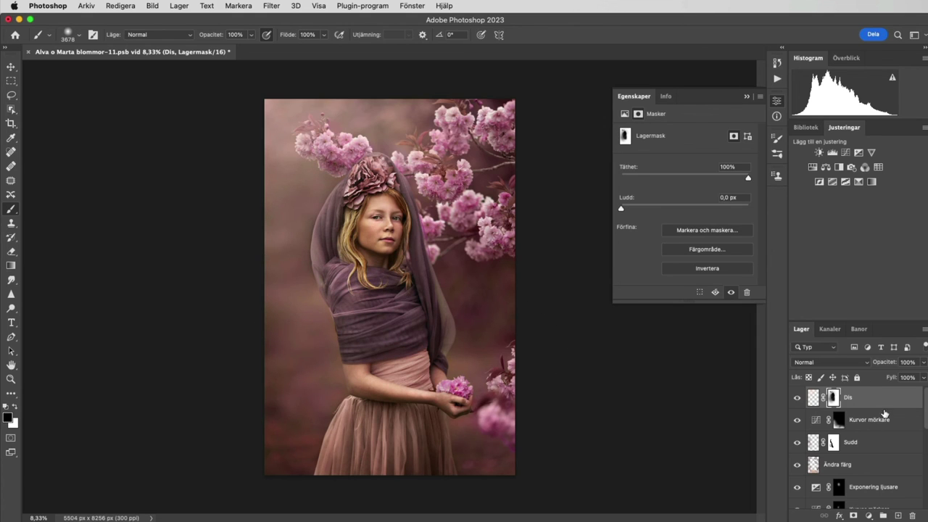
left_click(813, 397)
Add a +50 vibrance layer with an inverted mask, ready to paint it in with white.
left_click(871, 152)
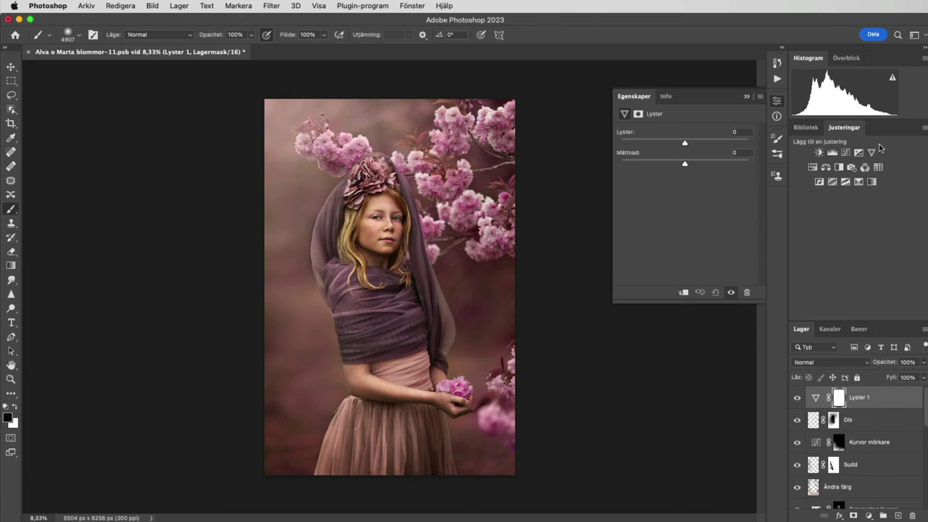
left_click_drag(684, 143, 714, 142)
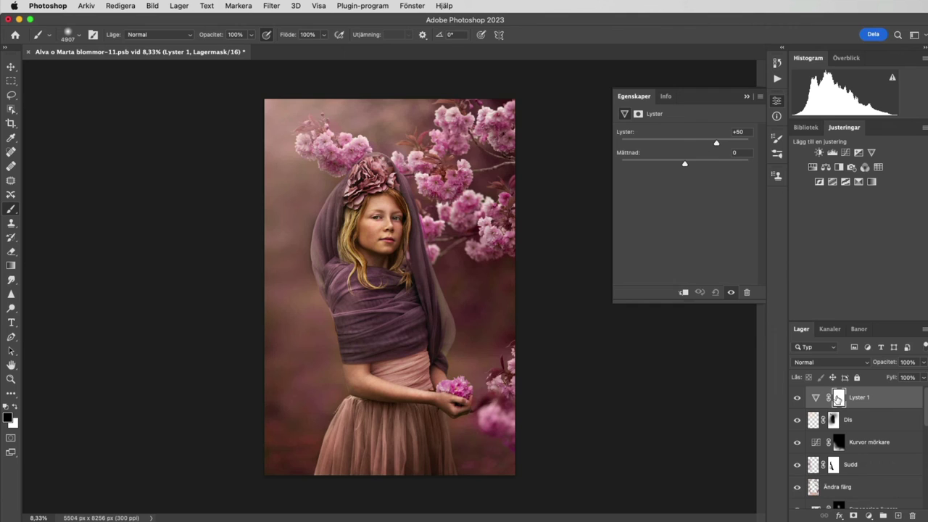
key("ctrl+i")
key("x")
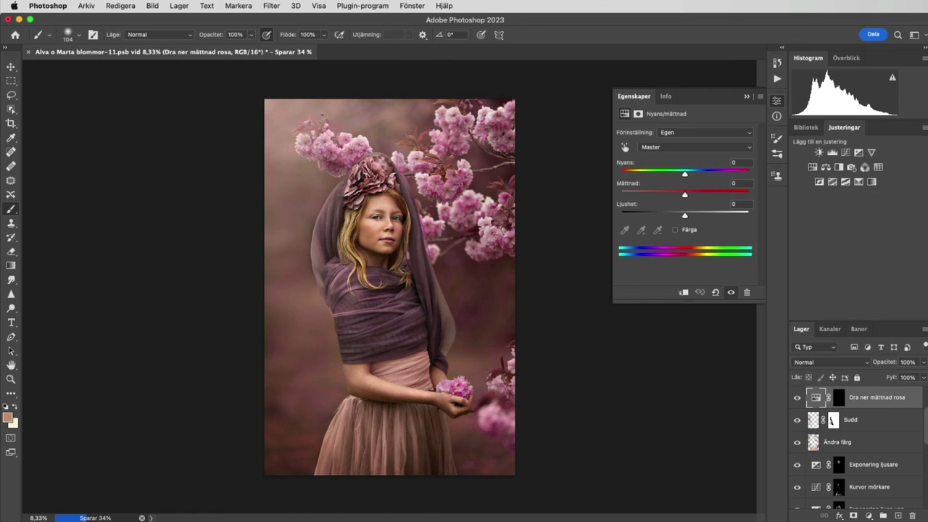
key("bracketleft")
key("bracketleft")
key("bracketleft")
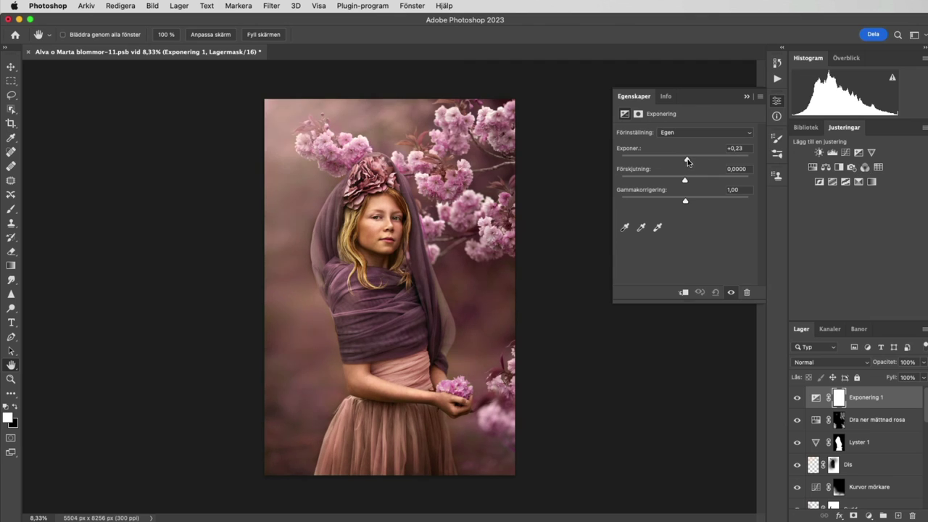
Add a levels layer with output black at 28, named Drömskt ljus, at 50% opacity.
left_click(832, 154)
left_click_drag(635, 243, 647, 245)
left_click(796, 398)
left_click(797, 398)
left_click(776, 101)
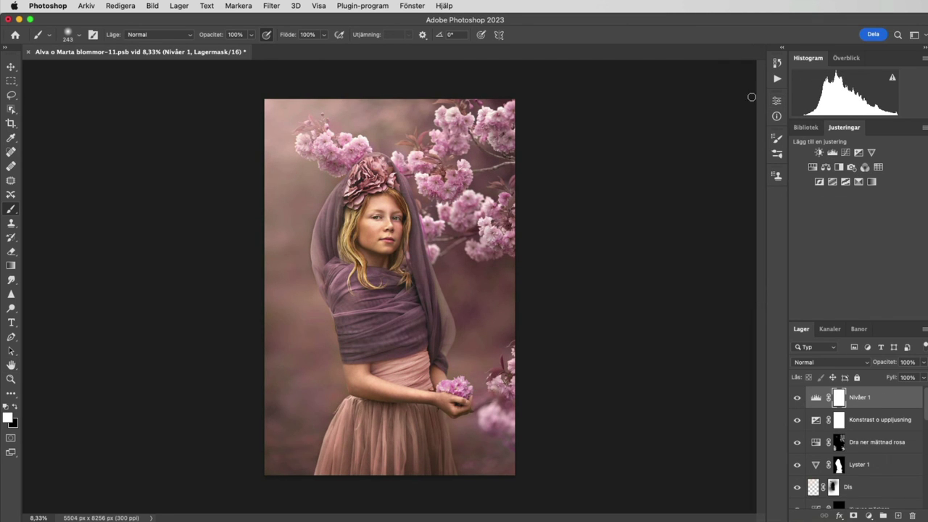
double_click(859, 397)
type("Drömskt ljus")
key("Return")
type("50")
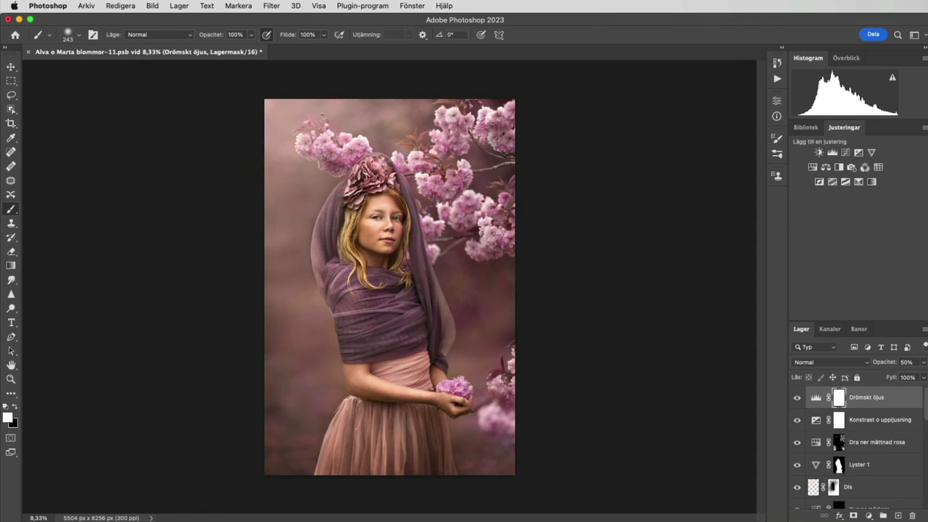